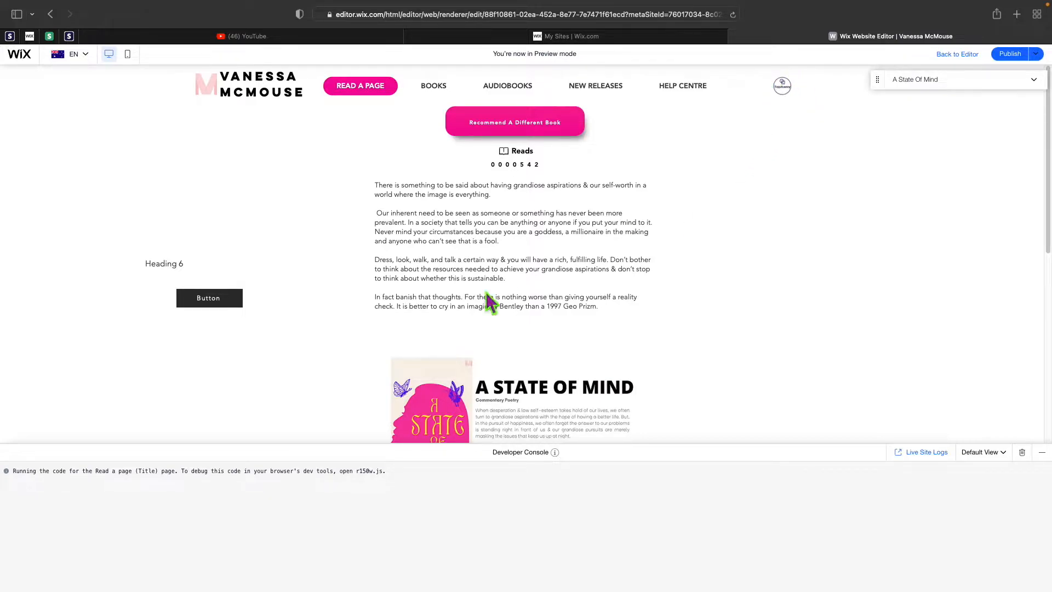
In Preview, trigger the button and select the user ID shown in the heading
left_click(201, 305)
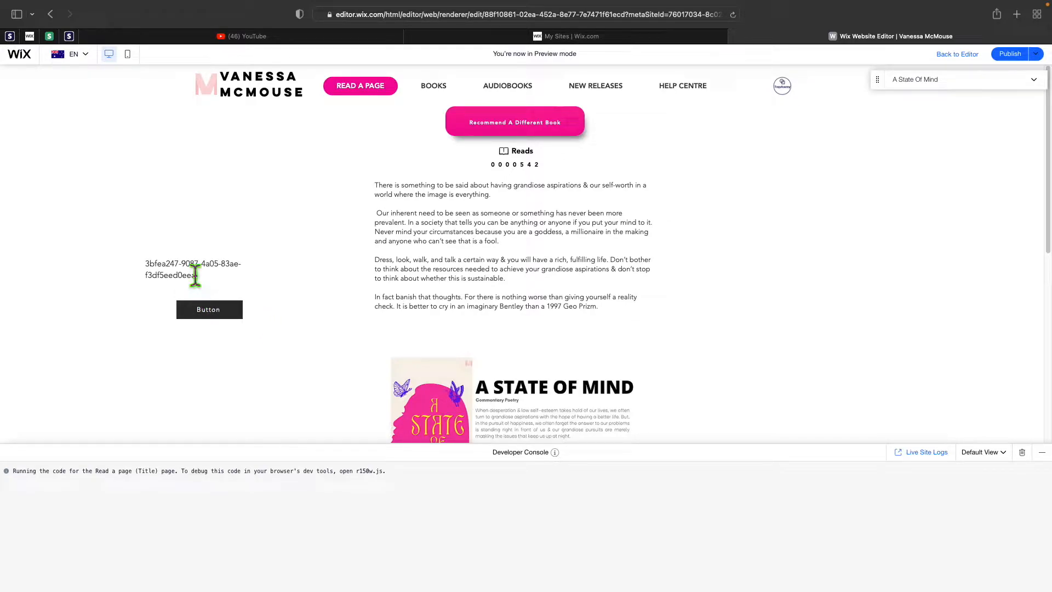
left_click_drag(197, 275, 146, 263)
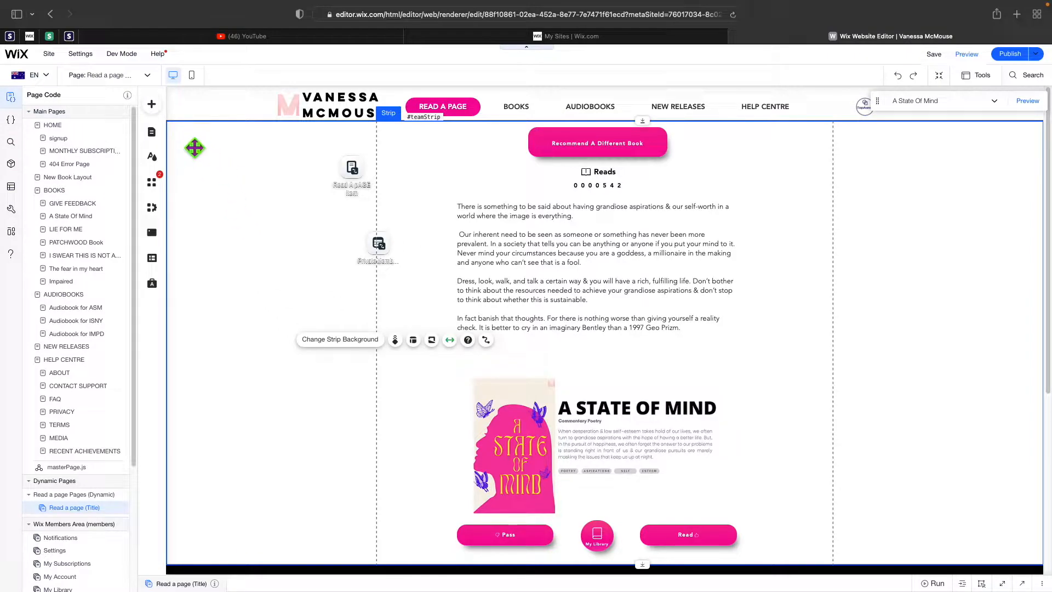
Add a dark themed button and place it in the left margin beside the article text
left_click(151, 104)
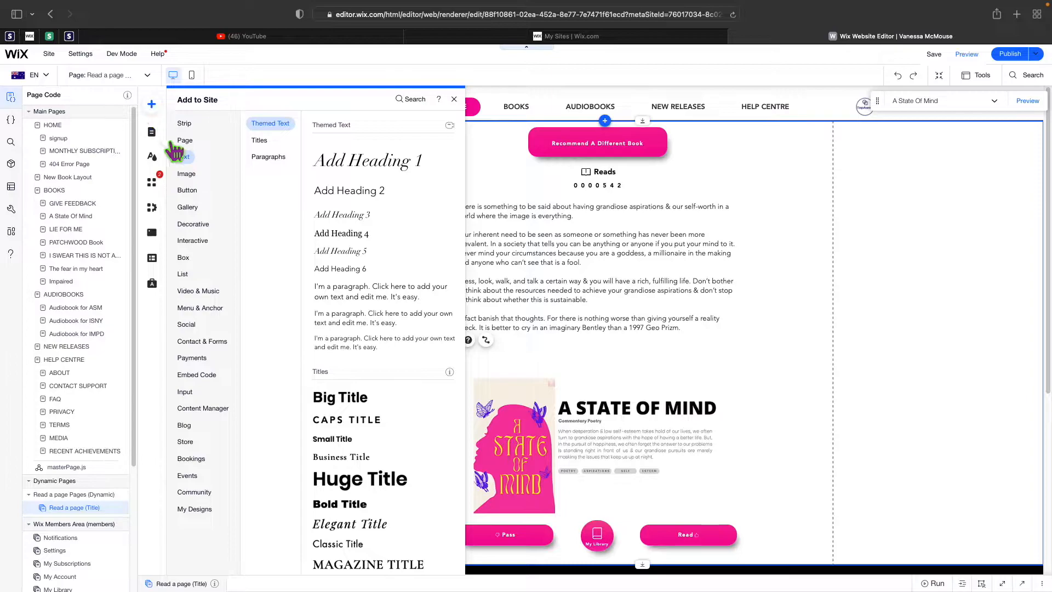
left_click(187, 190)
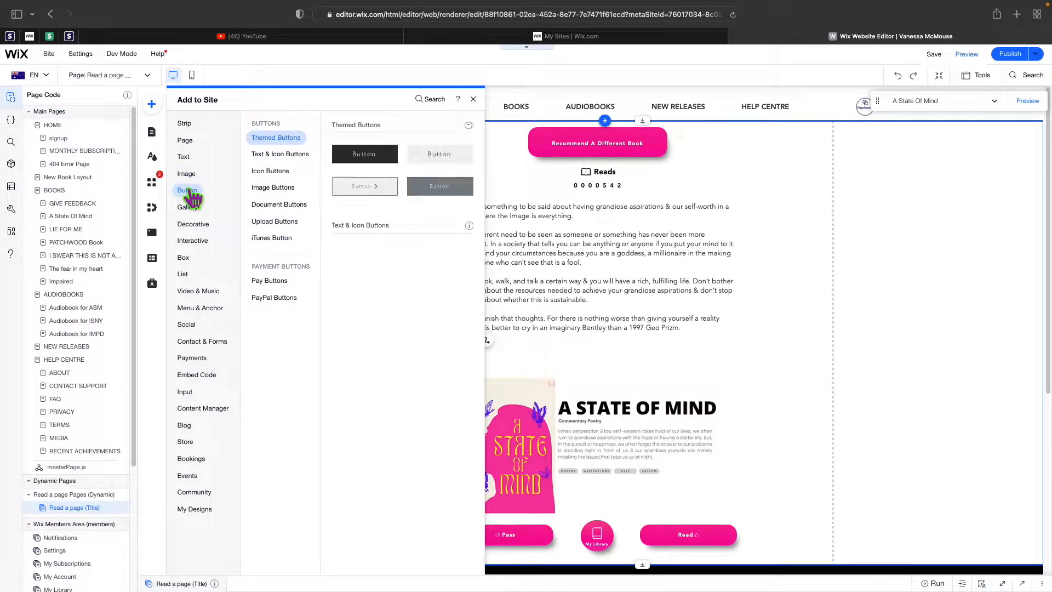
left_click(362, 156)
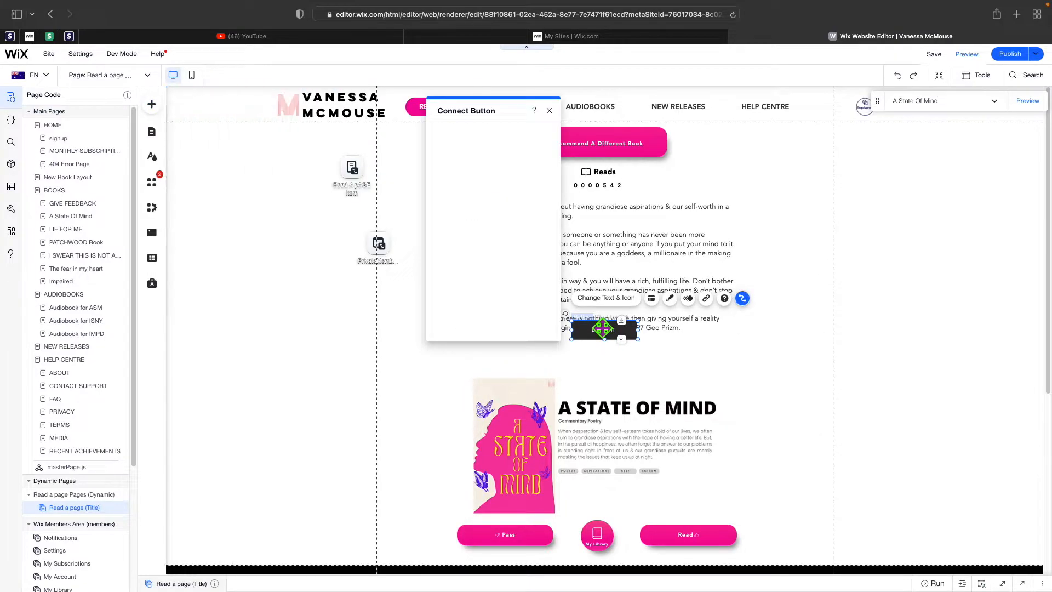
left_click_drag(602, 330, 289, 319)
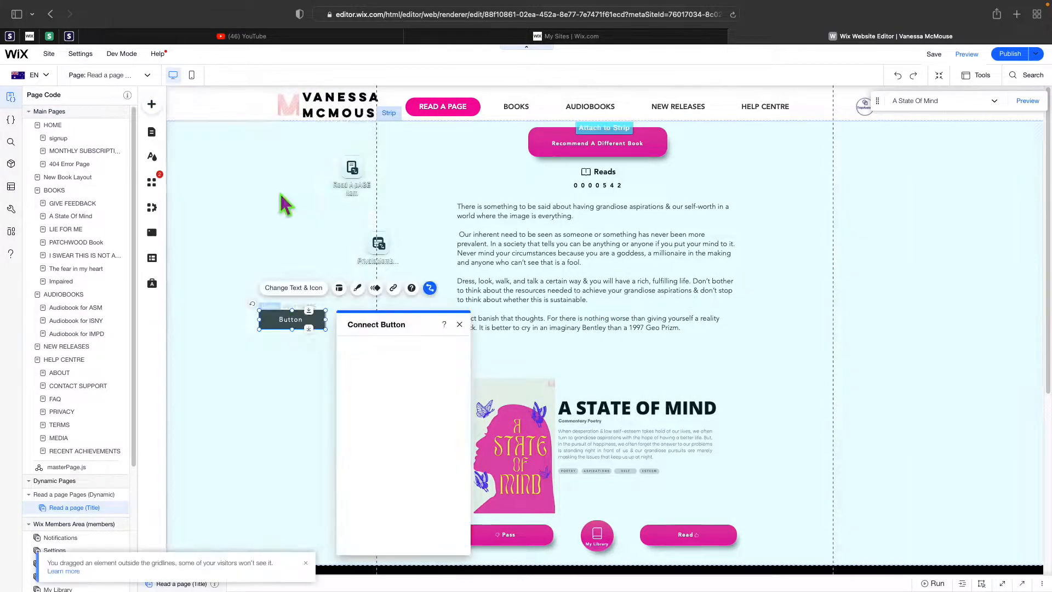
left_click(459, 324)
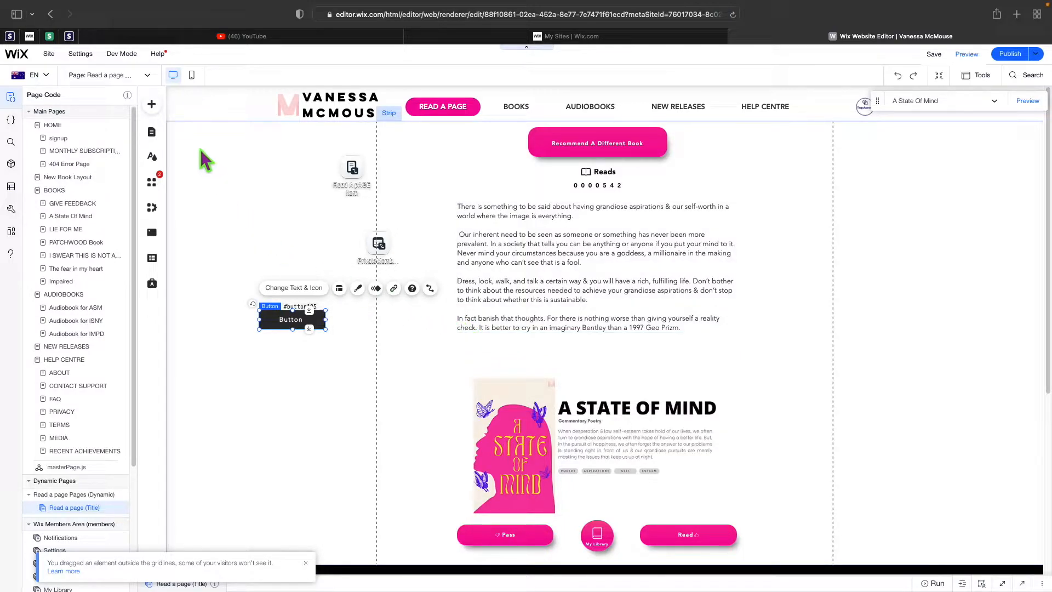
Add a Heading 6 text element and place it above the button on the left
left_click(151, 103)
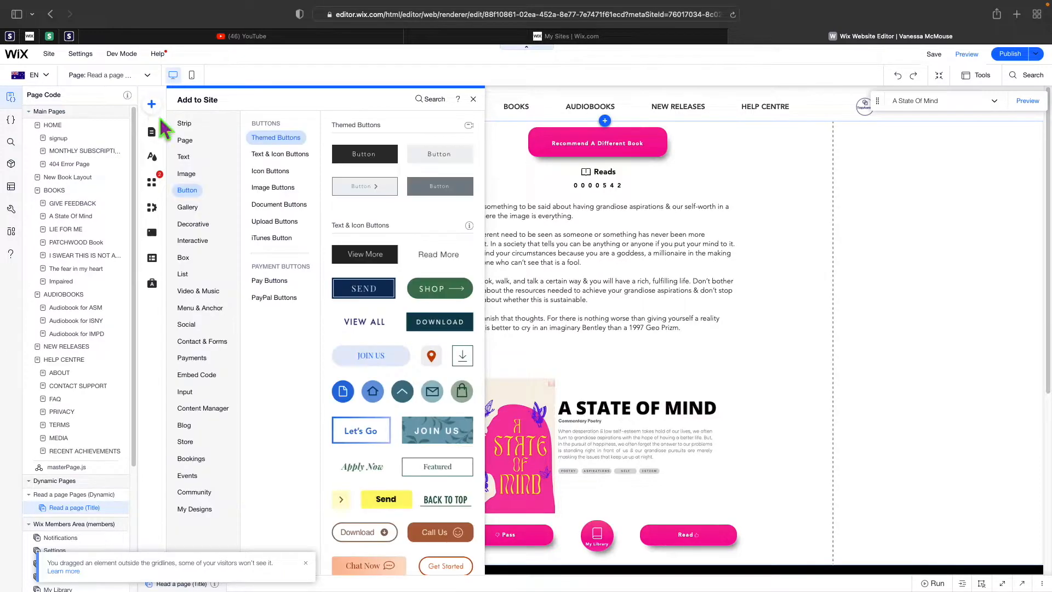
left_click(184, 158)
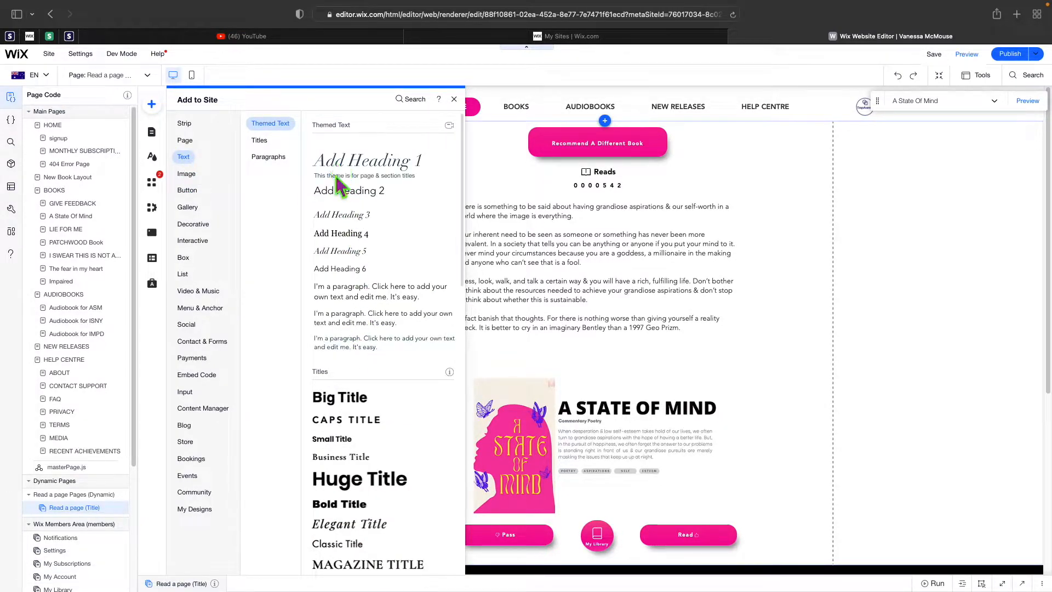
left_click_drag(448, 316, 554, 337)
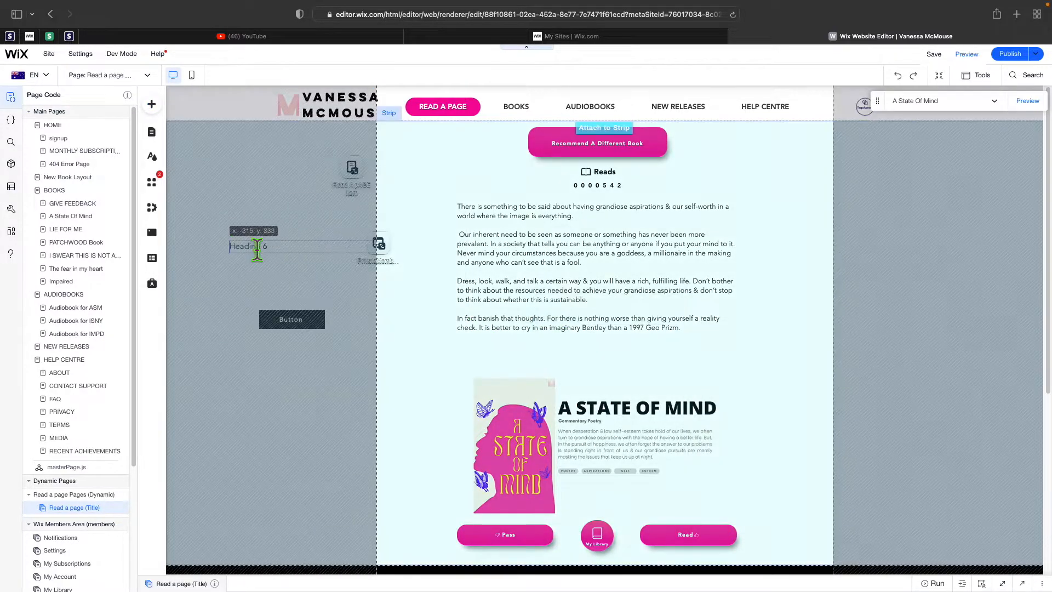
left_click_drag(258, 248, 255, 283)
Dismiss the heading's connection settings and move the dataset beside the other dataset
left_click(387, 258)
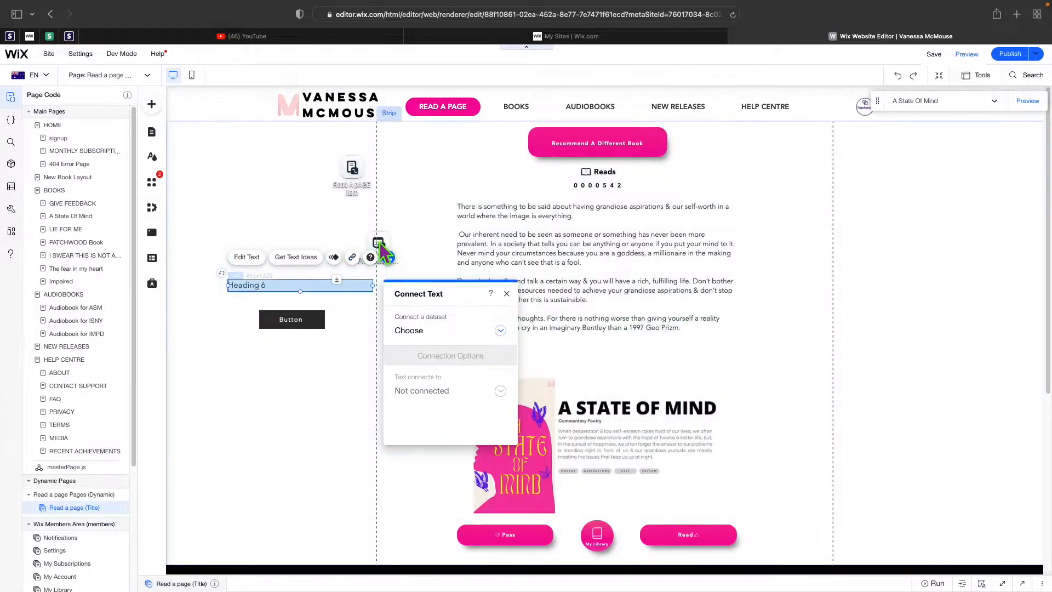
left_click(379, 244)
left_click_drag(379, 246, 308, 173)
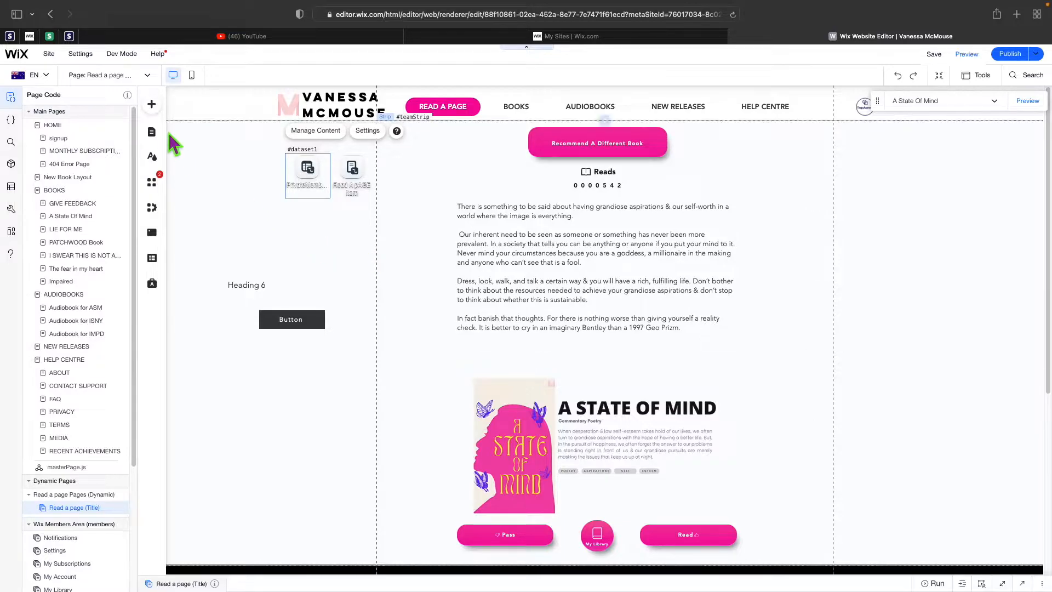
Dismiss the Dev Mode menu and expand the Page Code editor at the bottom
left_click(121, 53)
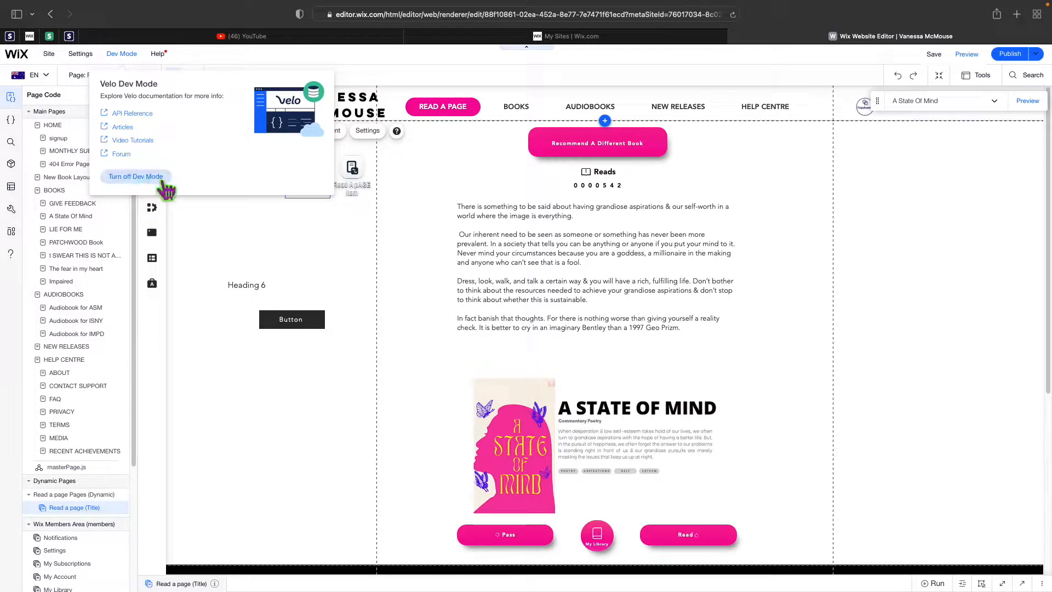
left_click(451, 399)
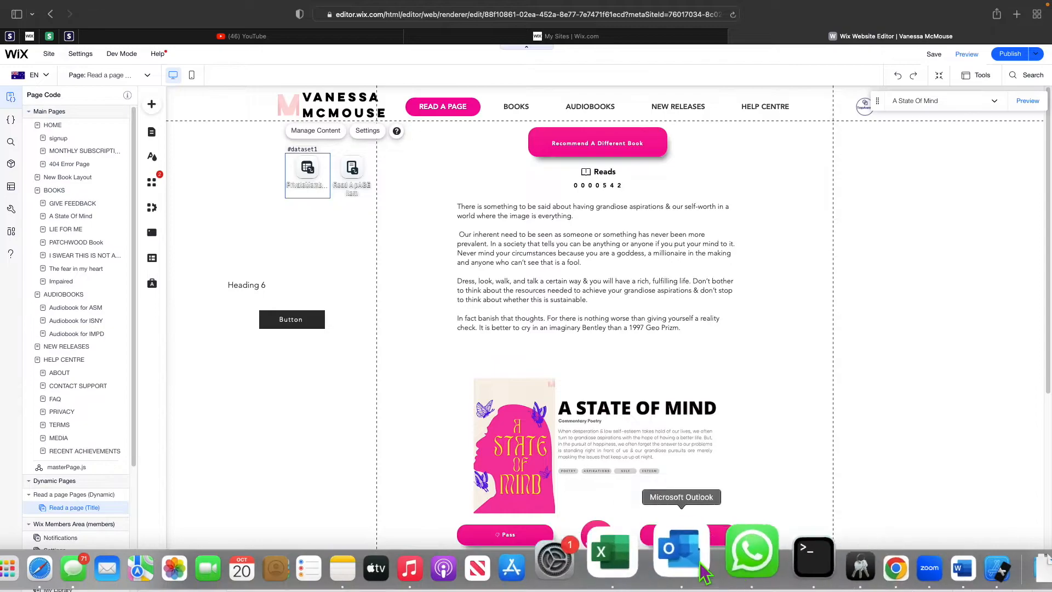
left_click(535, 579)
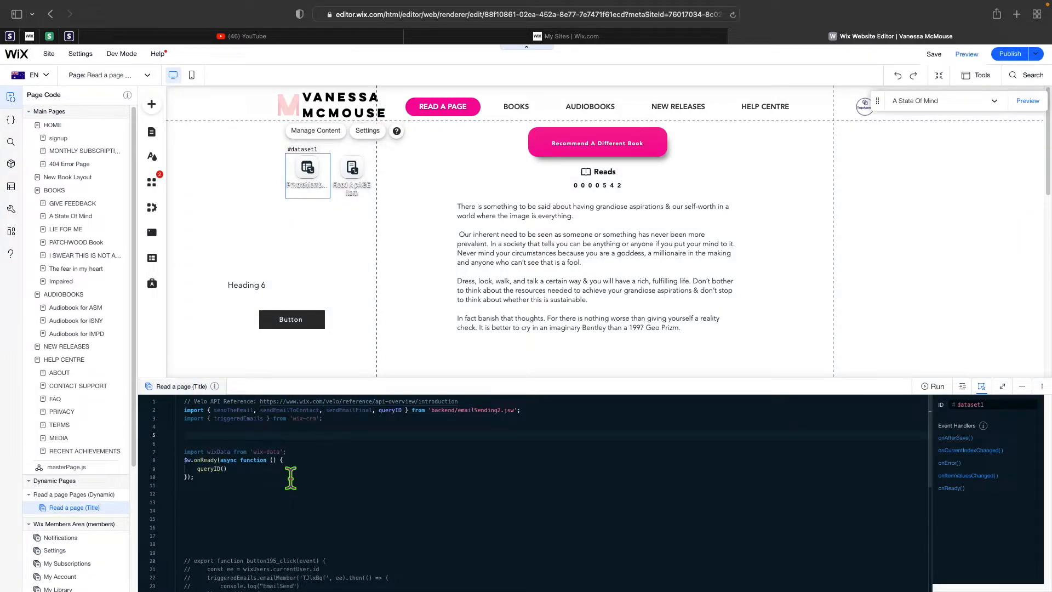
Add an onClick handler named getuserID to the new button
left_click(292, 320)
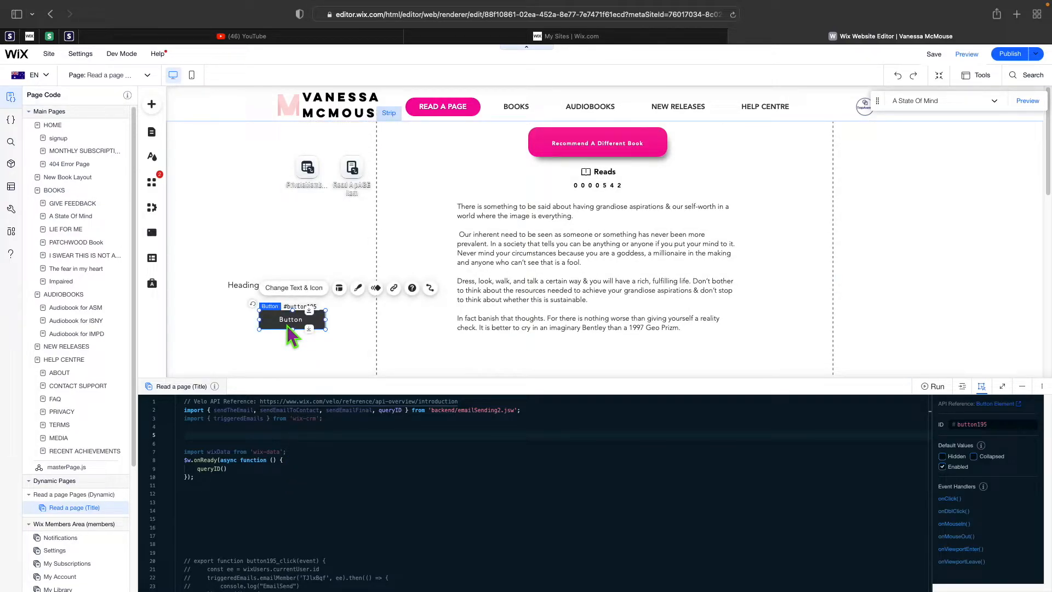
left_click(951, 499)
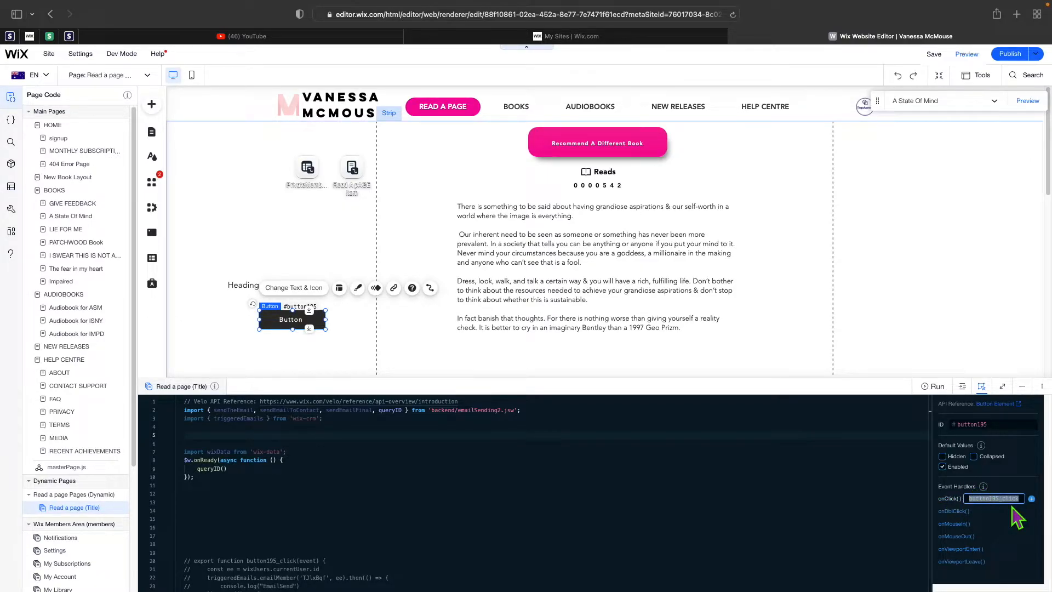
type("getuserID")
key("Return")
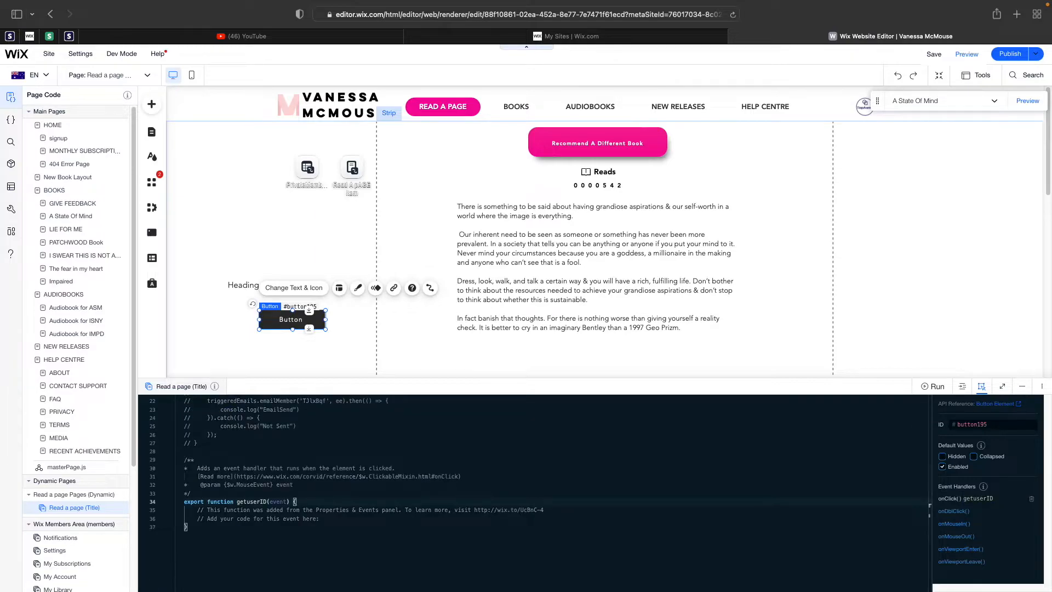
Clear the handler's placeholder comments and start a line for console.log("Hello There")
left_click_drag(184, 523, 326, 515)
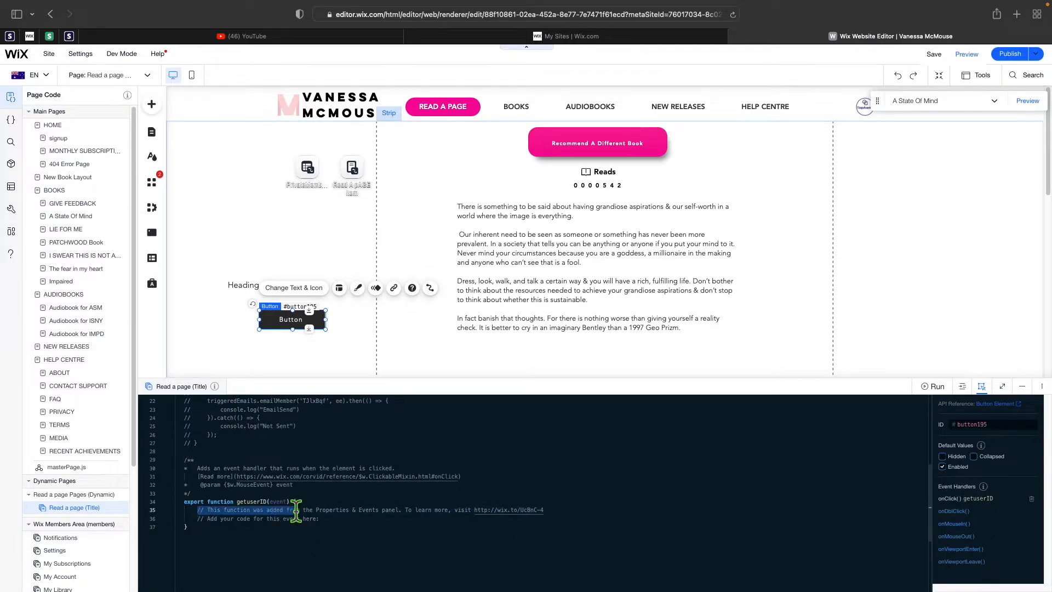
key("BackSpace")
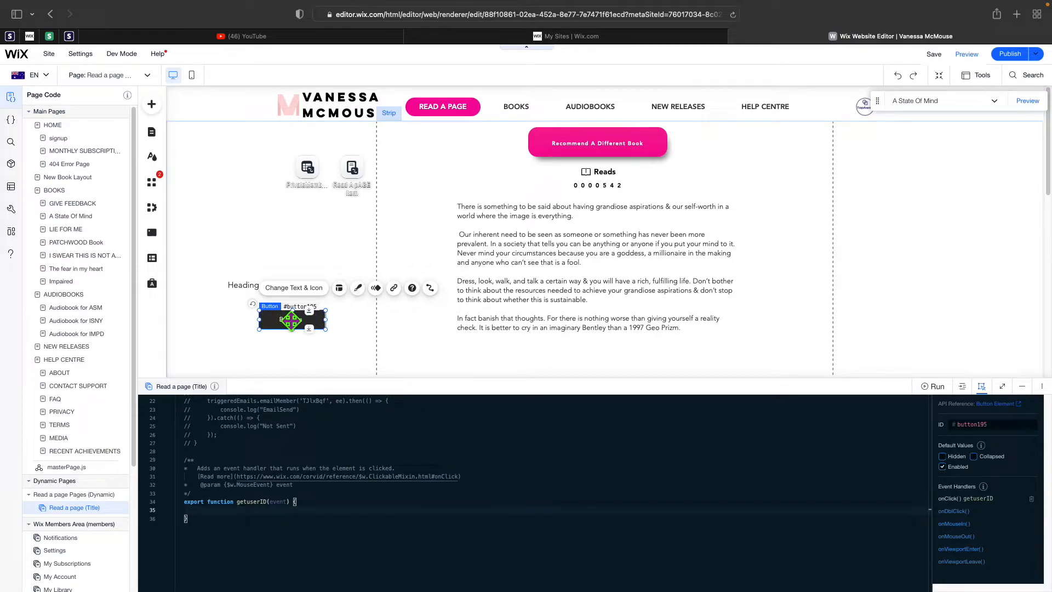
left_click(303, 501)
key("Return")
type("console")
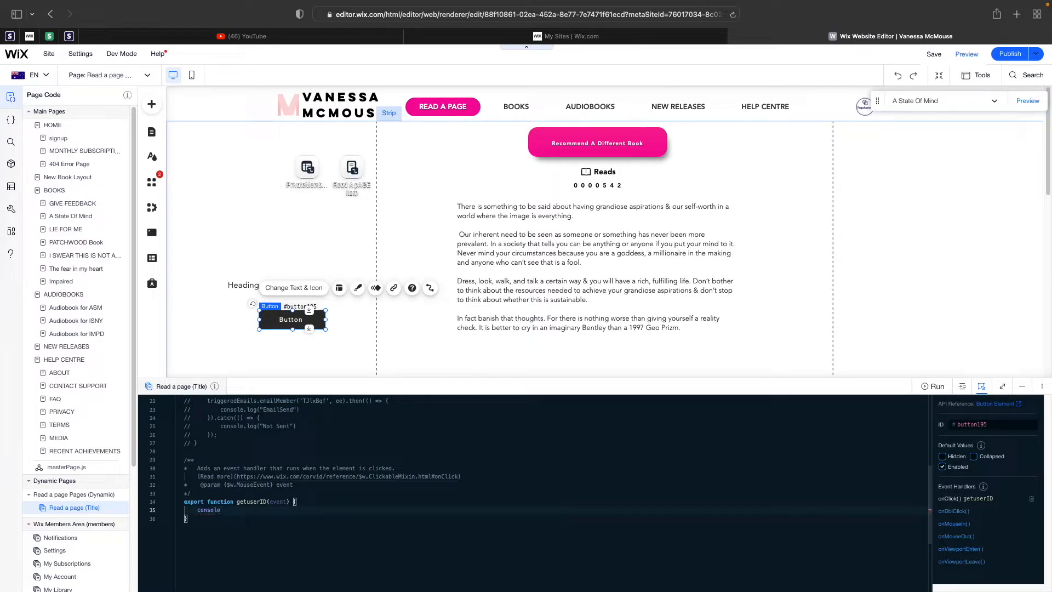
type(".log(")
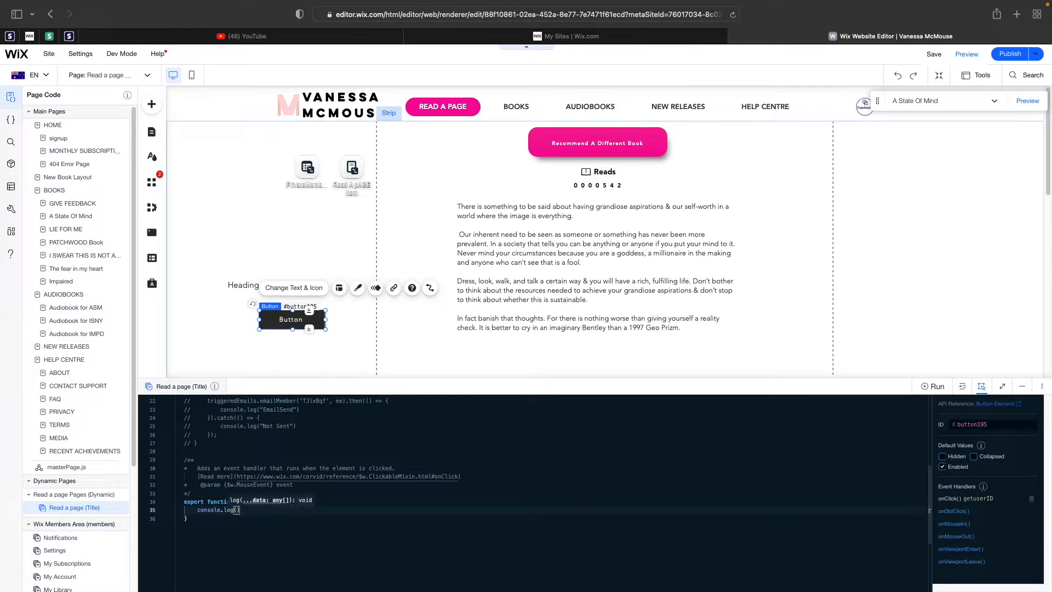
type("\"Hello ")
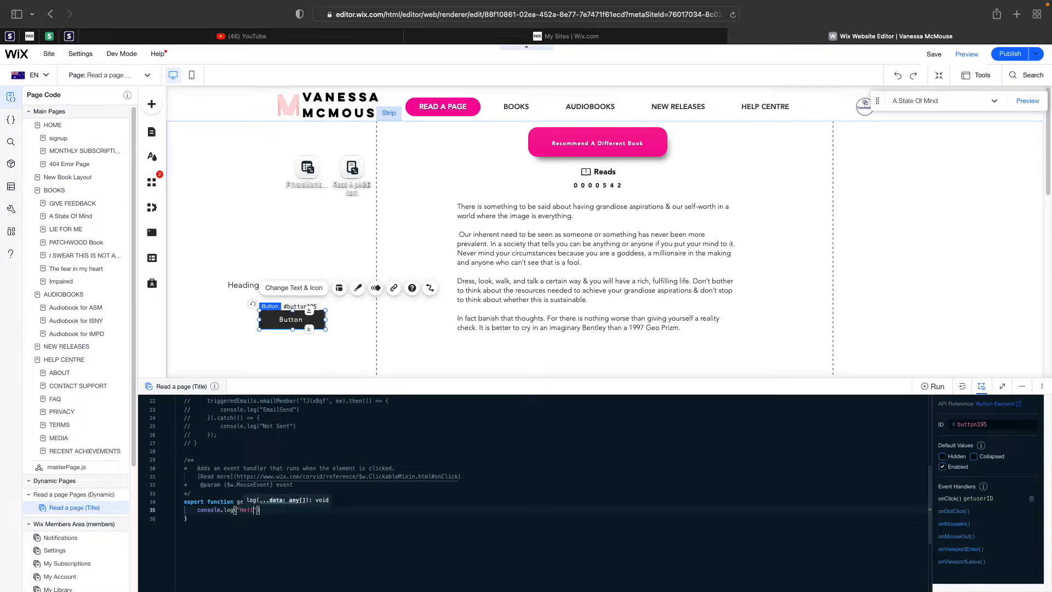
type("There")
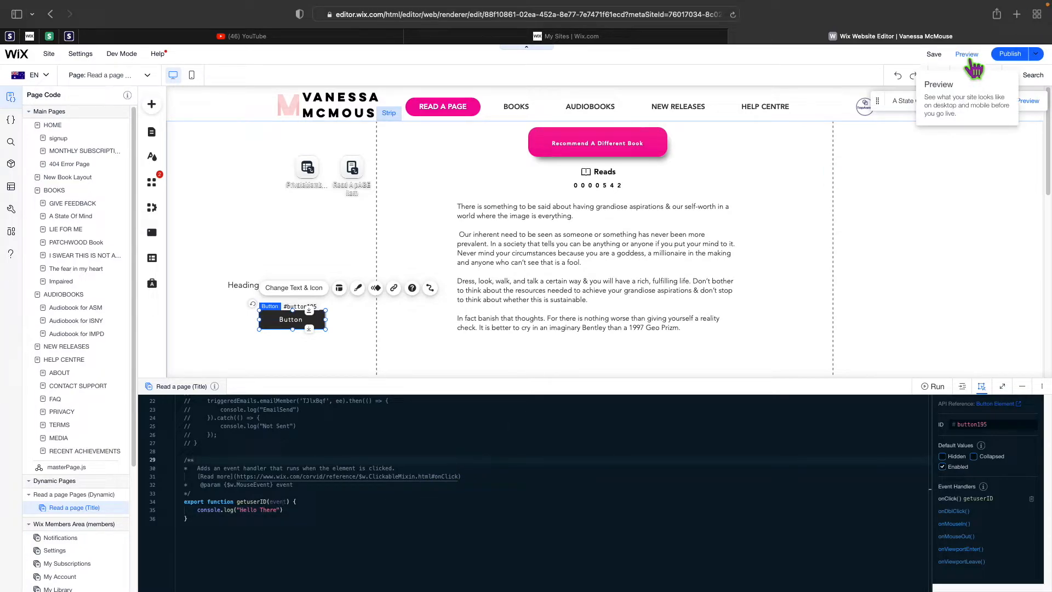
In Preview, trigger the button repeatedly, select the logged "Hello There" lines, and return to editing
left_click(967, 54)
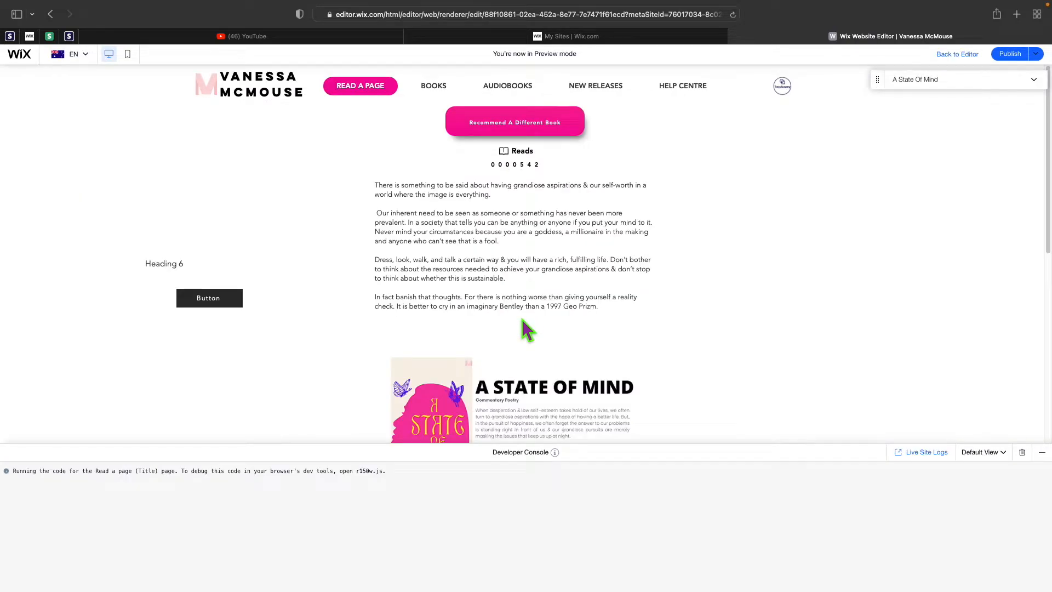
left_click(222, 300)
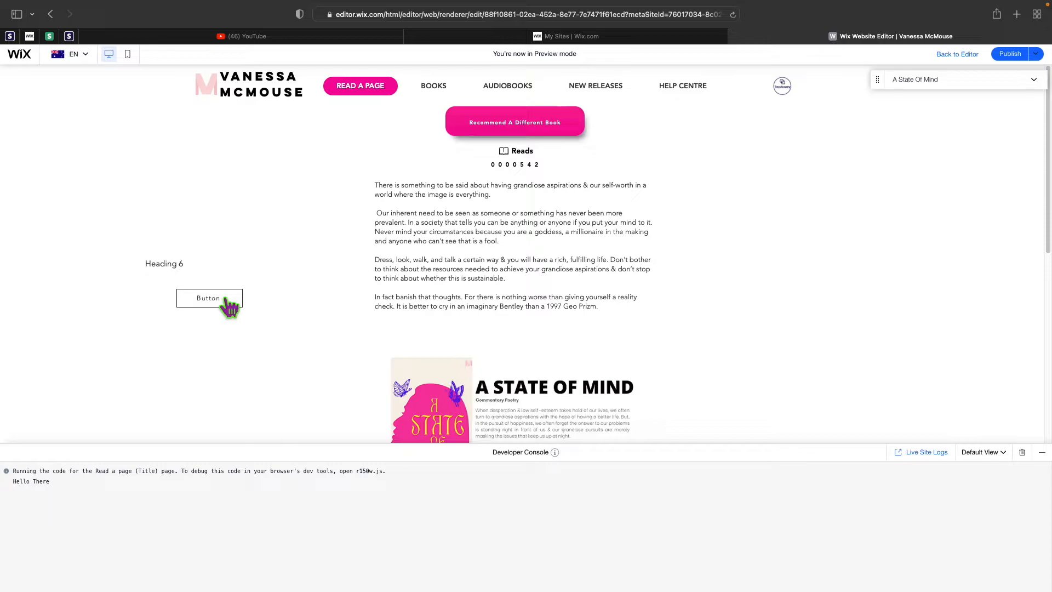
left_click(230, 306)
left_click(230, 306)
left_click(230, 306)
left_click(230, 306)
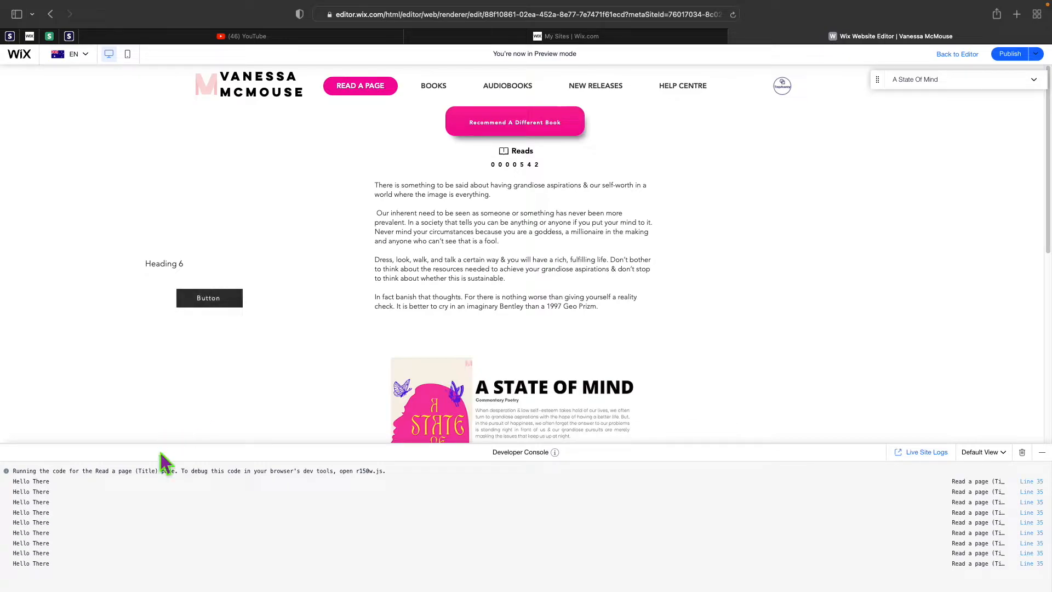
left_click_drag(62, 555, 4, 502)
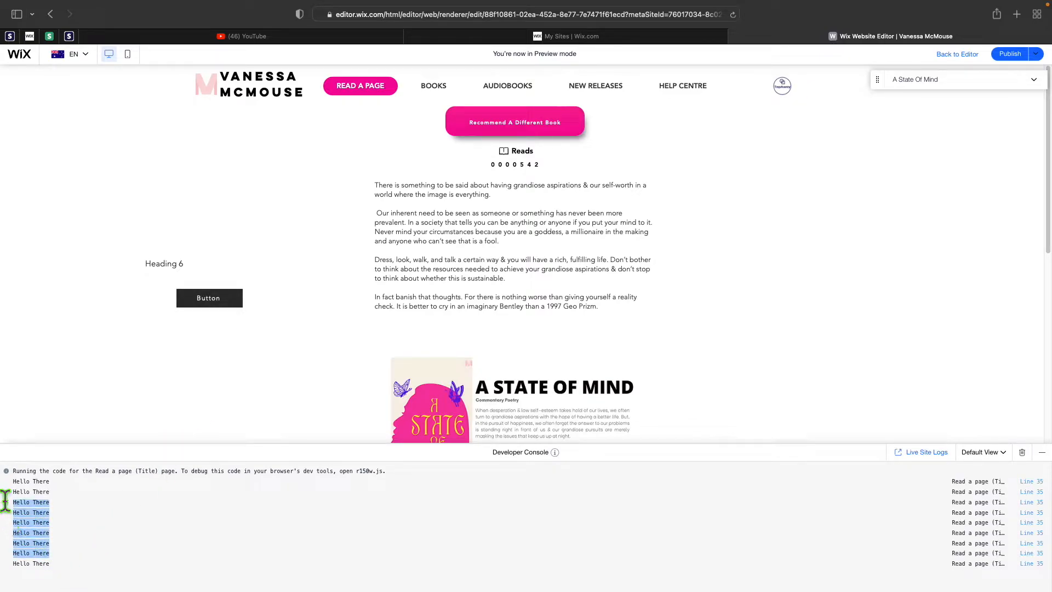
left_click(954, 55)
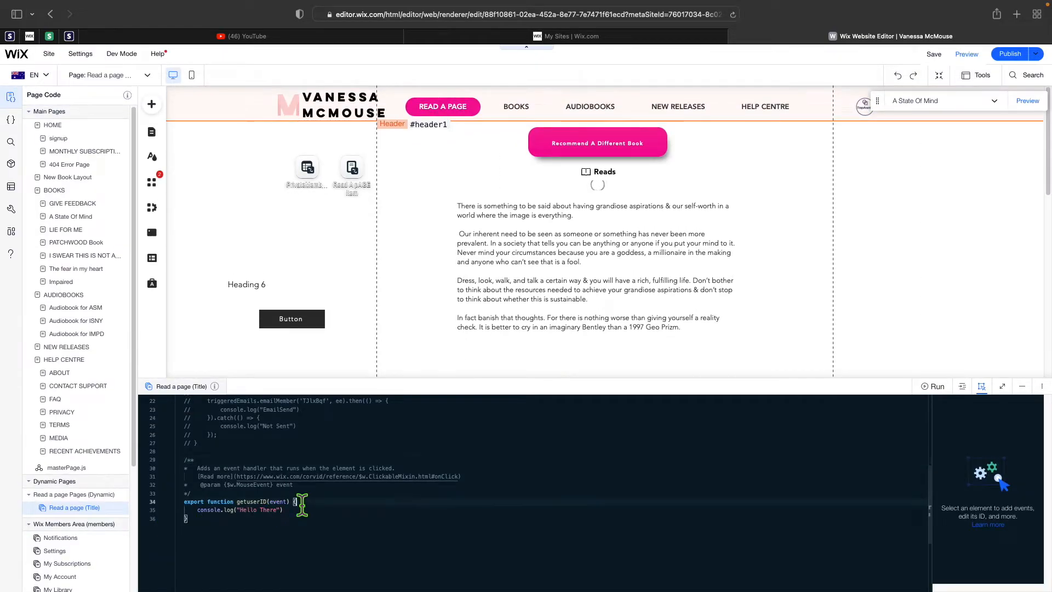
Replace the console.log line with $w("#text325").text = "Hello There"
left_click(228, 519)
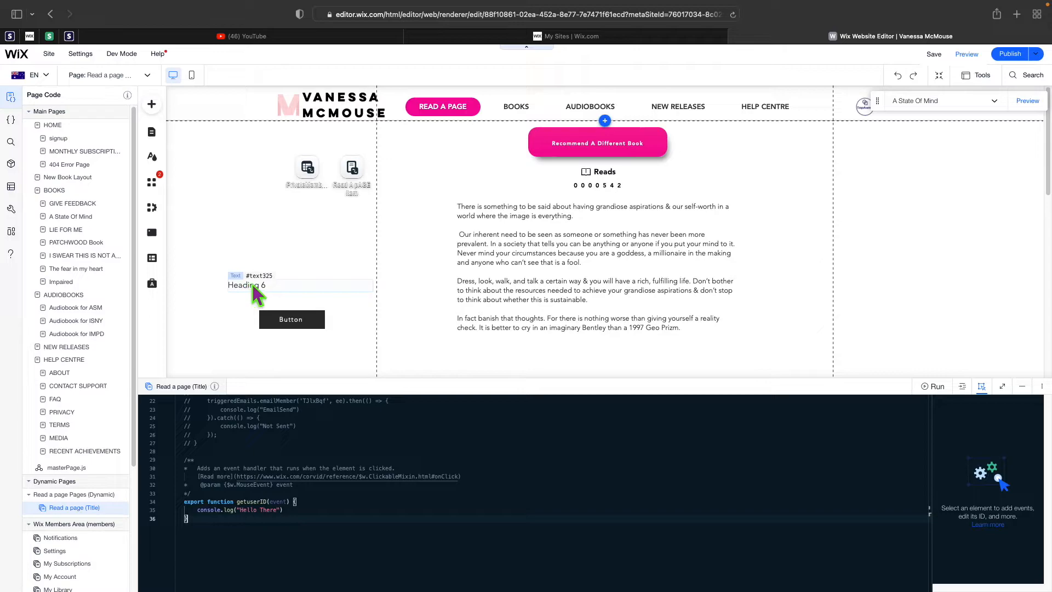
left_click_drag(285, 510, 195, 512)
type("$w")
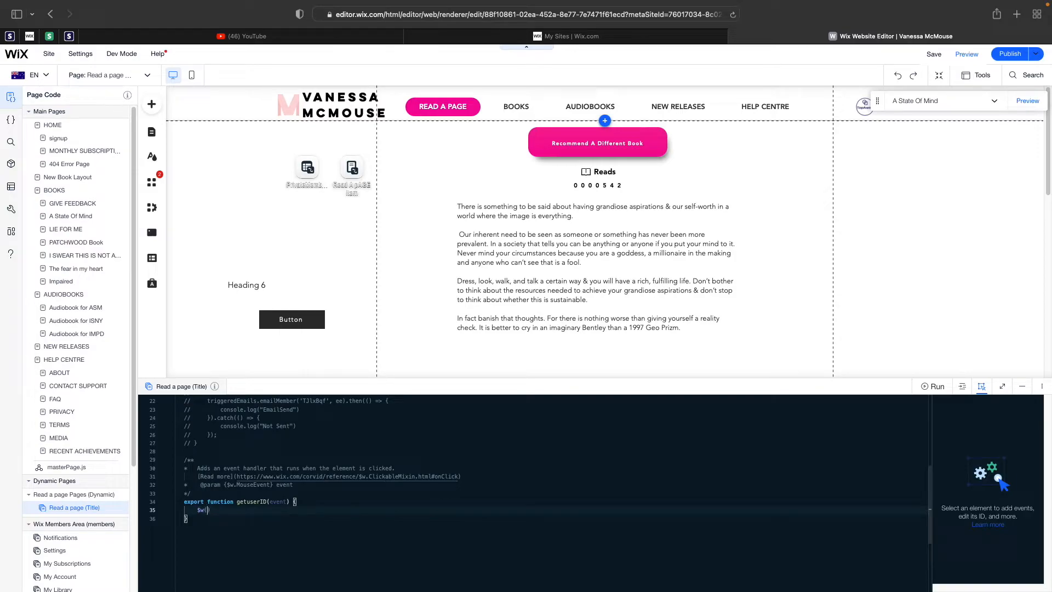
type("(\"#")
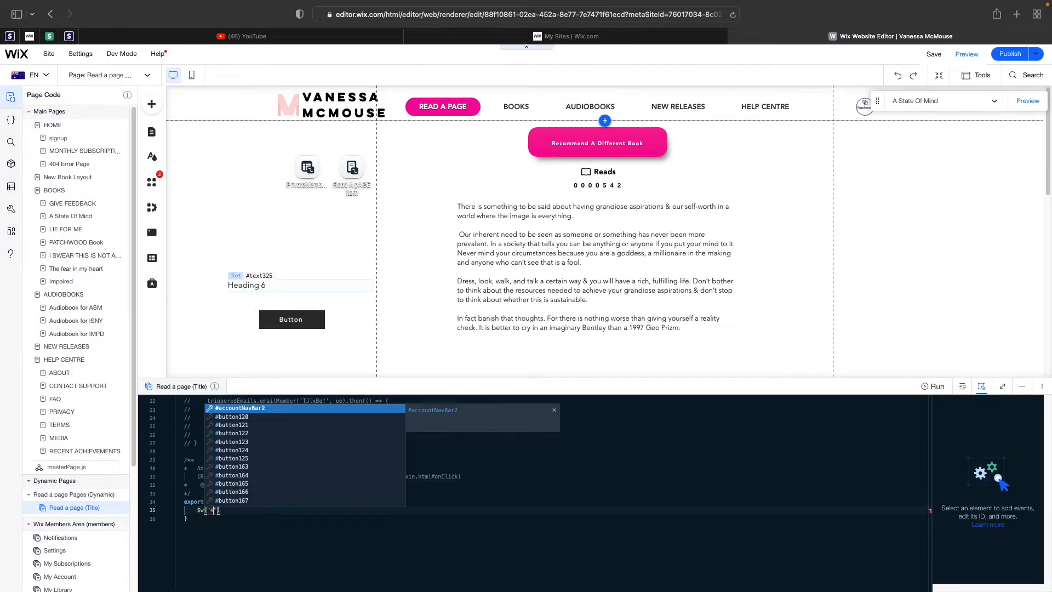
type("text")
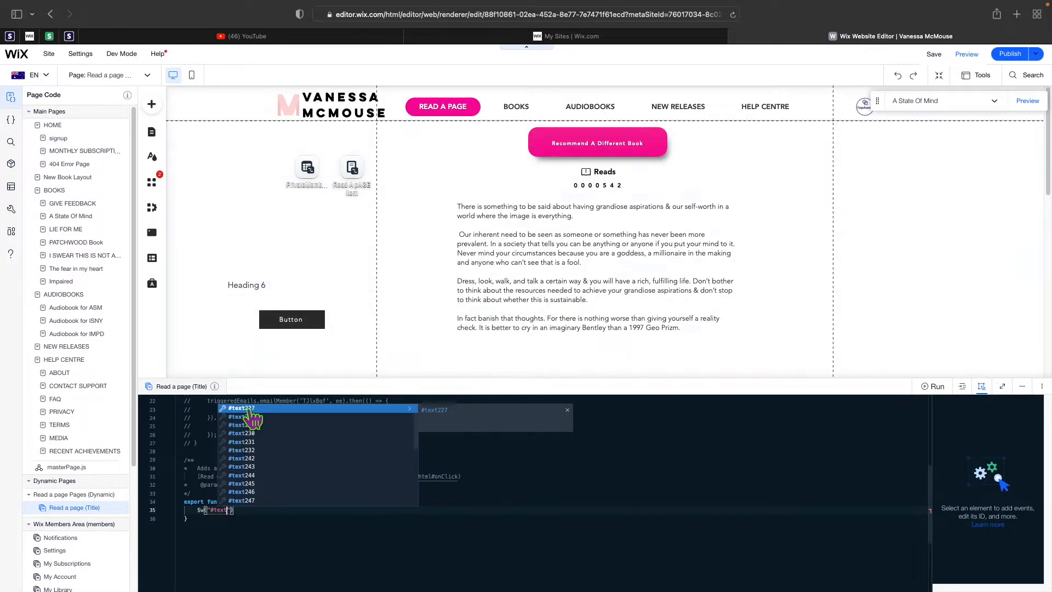
type("325")
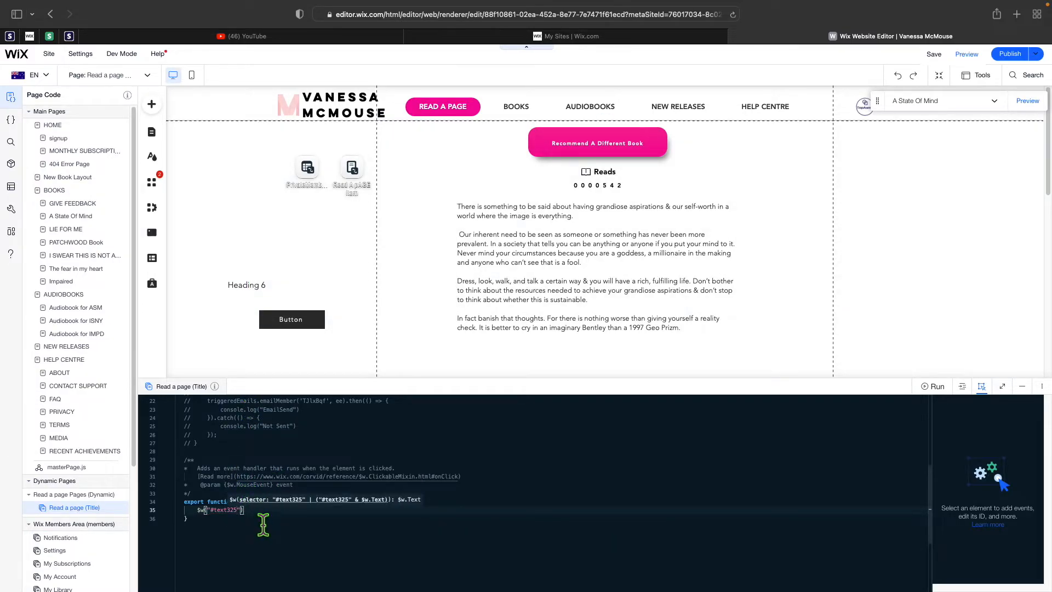
key("Right")
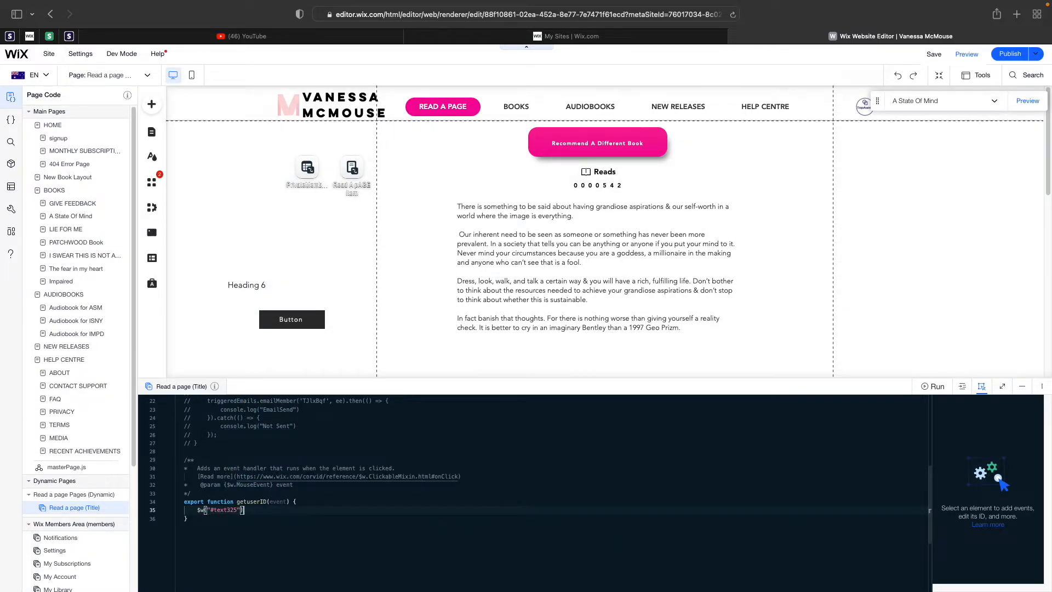
type(".t")
left_click(263, 521)
type("\"")
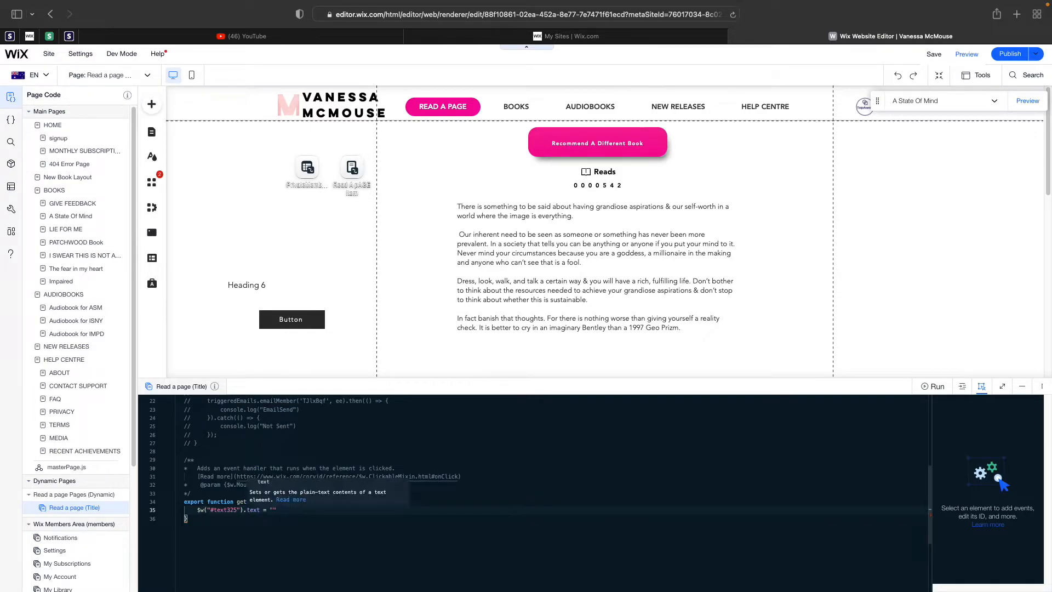
type("Hel;l")
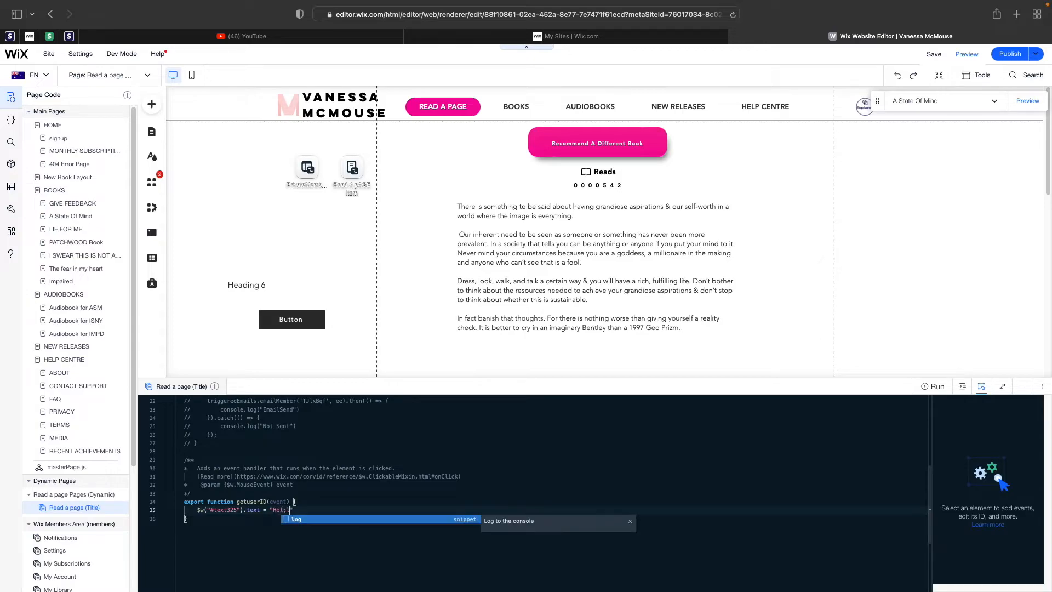
type("o There")
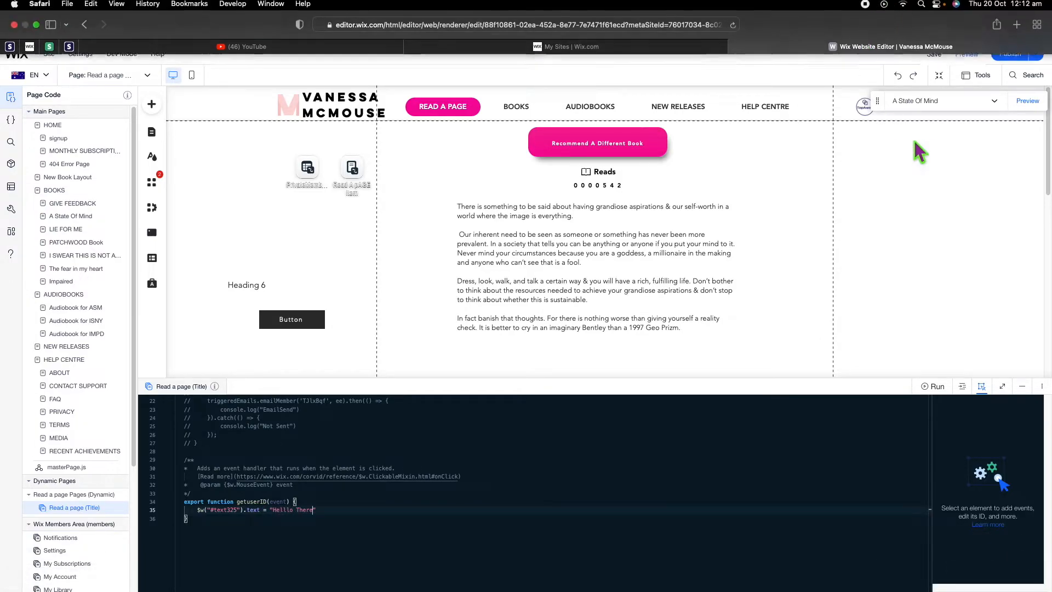
left_click(966, 55)
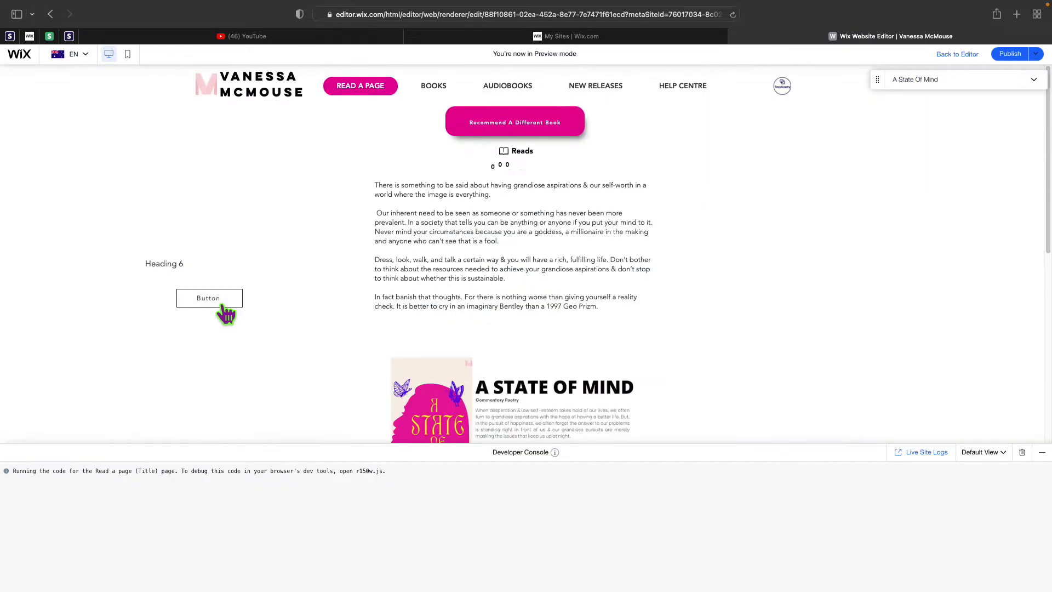
left_click(226, 309)
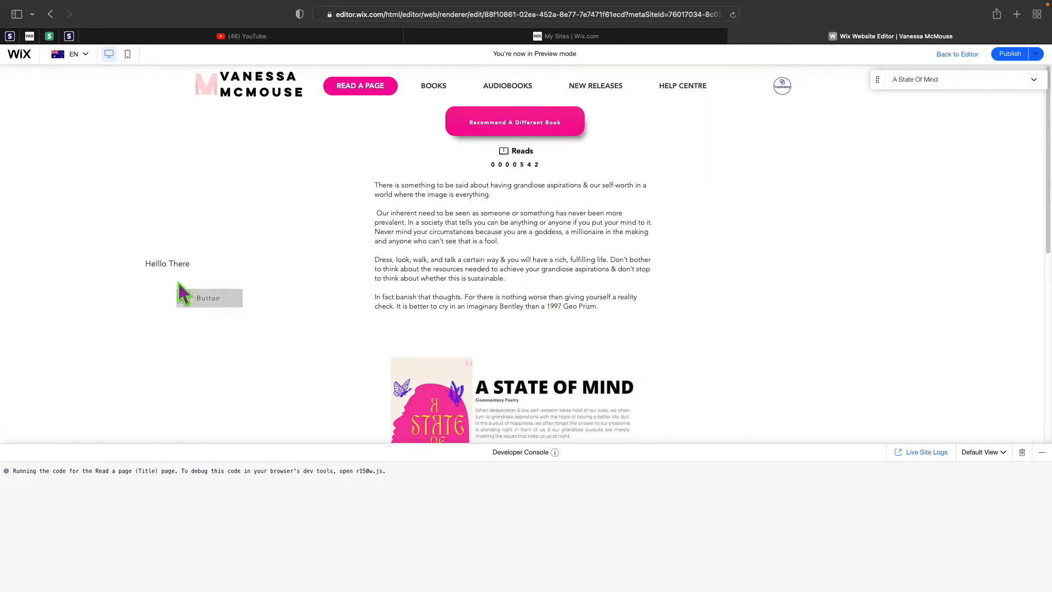
left_click_drag(144, 263, 191, 263)
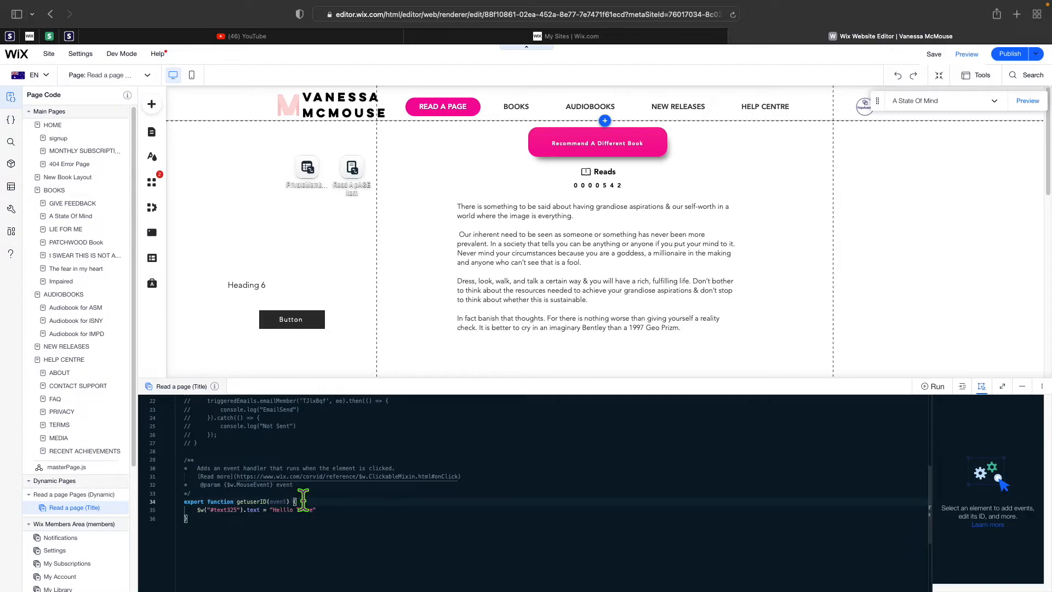
scroll(324, 507, "up", 2)
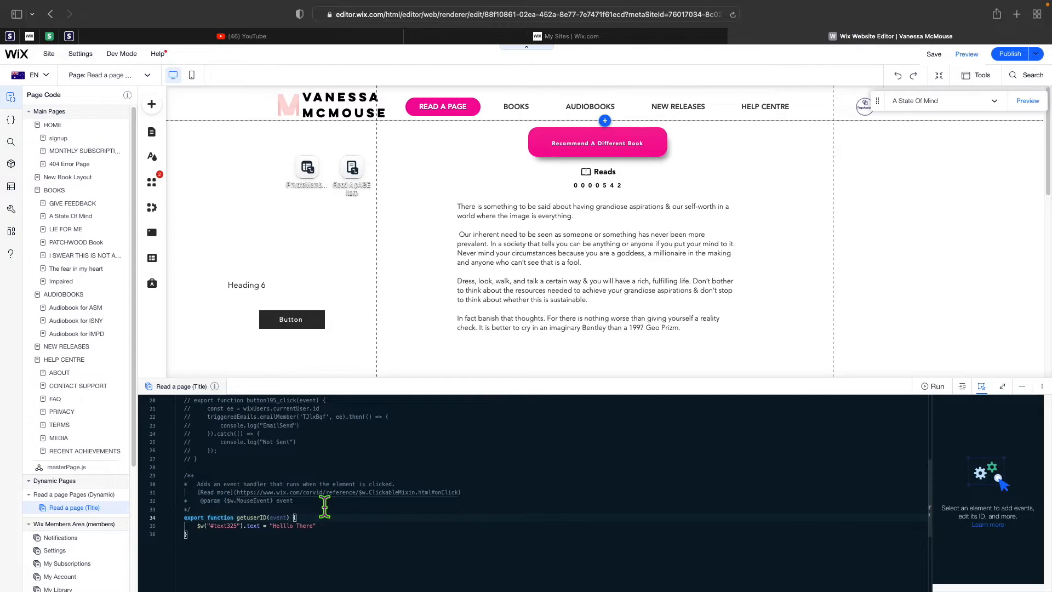
scroll(324, 505, "up", 10)
Add the import of wixUsers from 'wix-users' on line 5 and select it
left_click(244, 434)
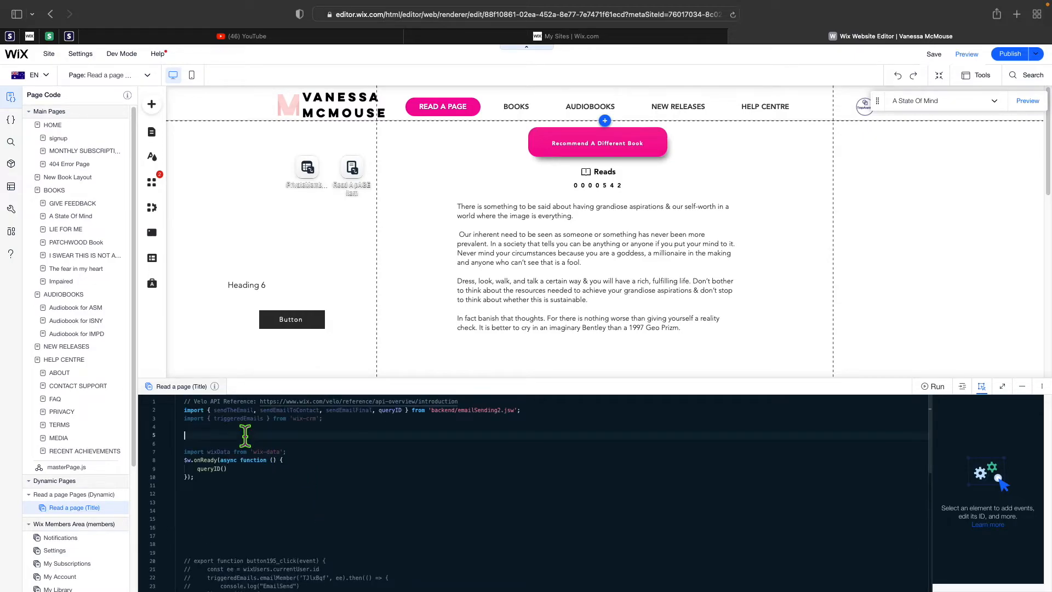
type("import")
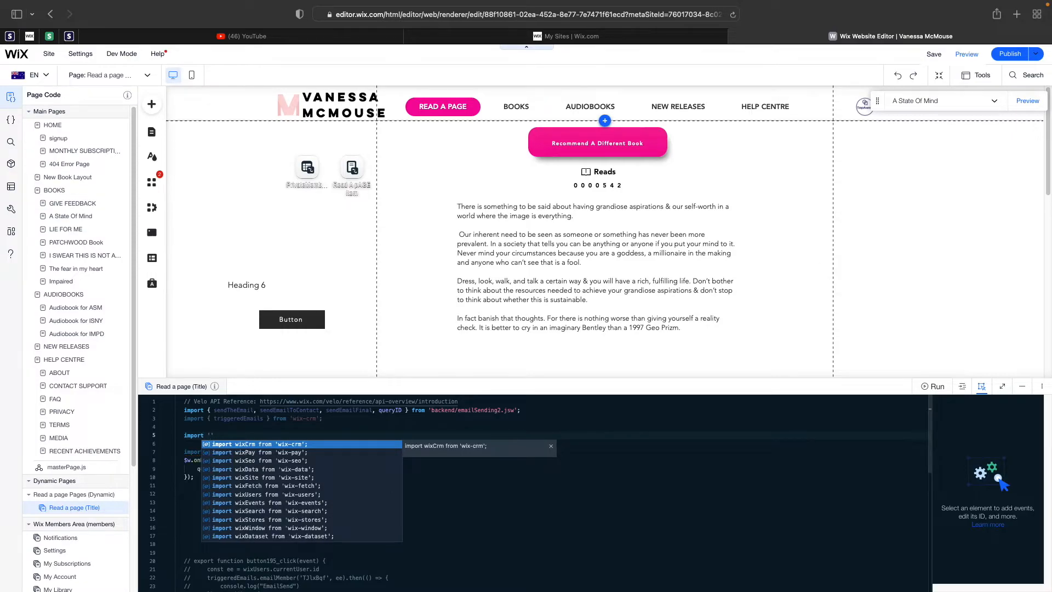
type(" wixus")
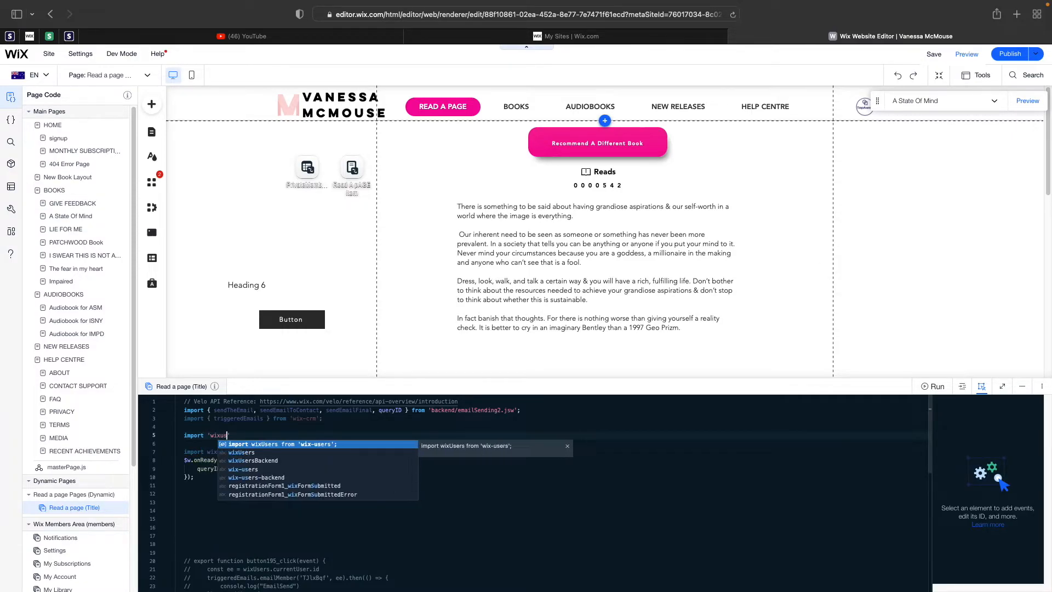
key("Return")
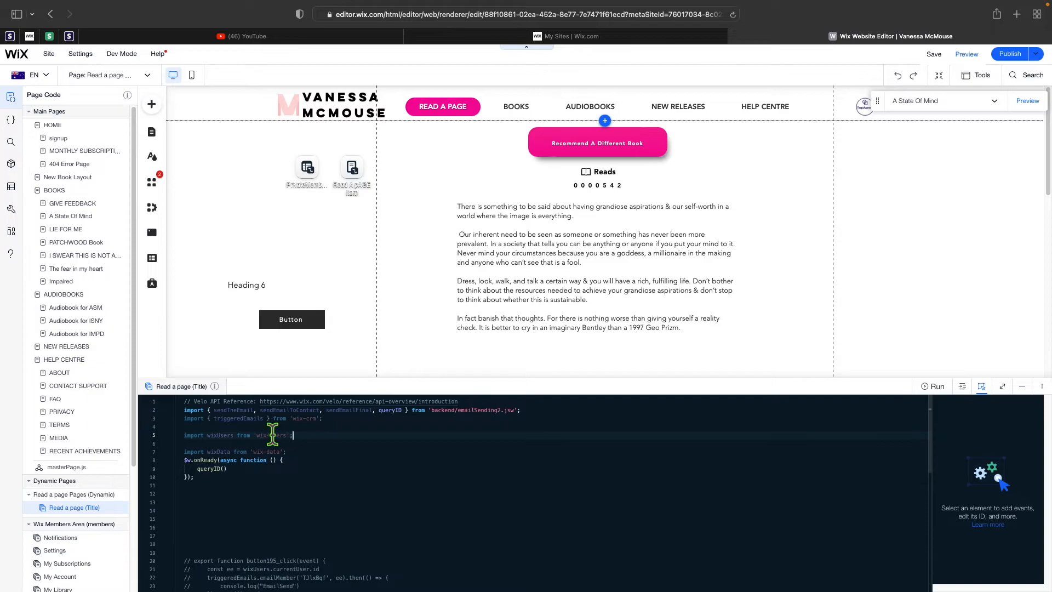
left_click_drag(302, 434, 168, 444)
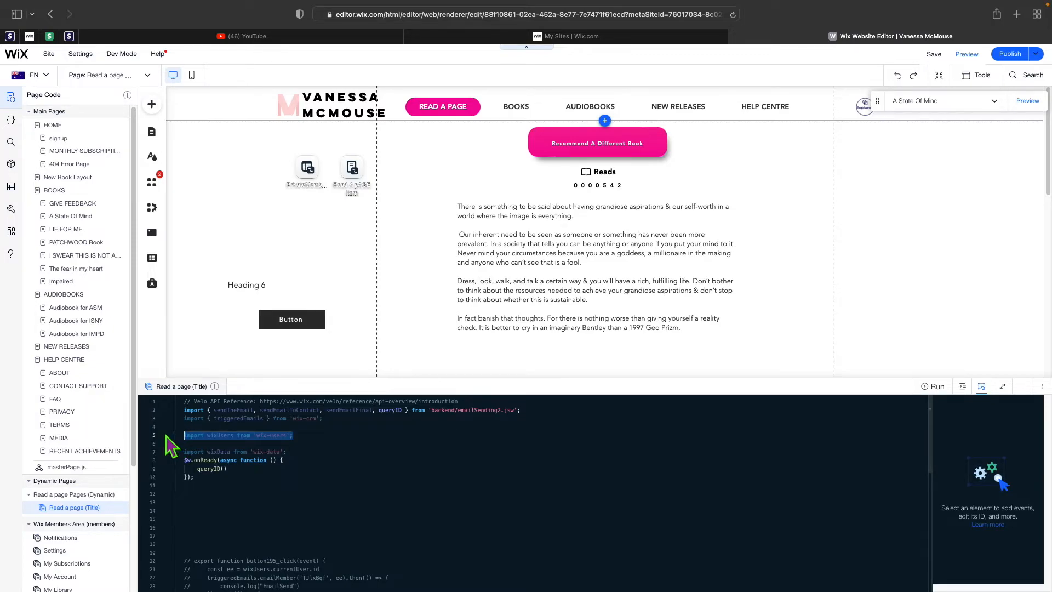
scroll(276, 497, "down", 8)
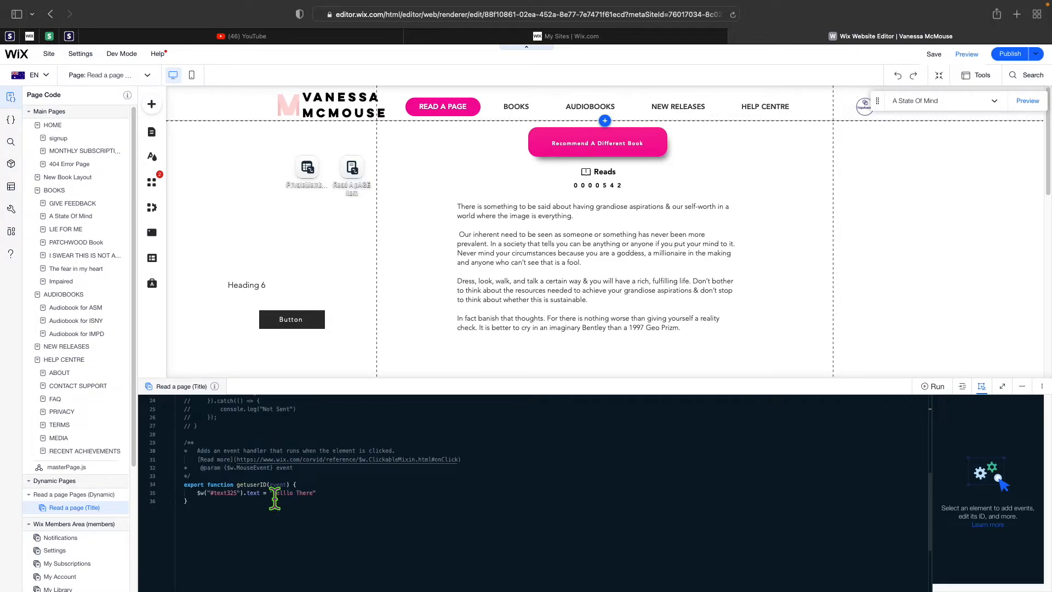
scroll(275, 498, "up", 1)
Add const userID = wixUsers.currentUser.id inside getuserID and tidy the blank lines
left_click(305, 499)
key("Return")
key("Return")
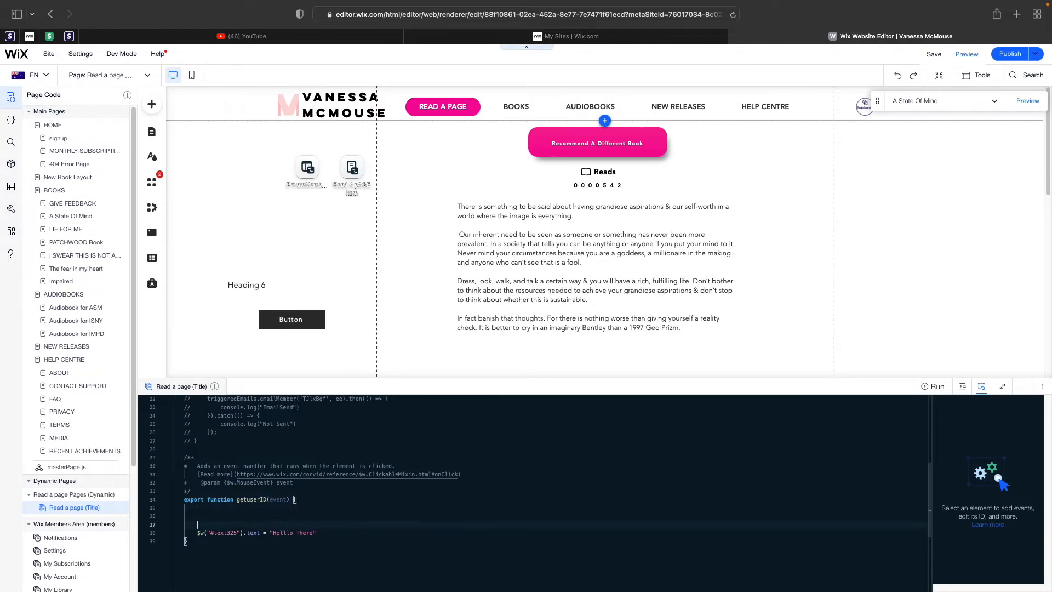
key("Return")
key("Return")
key("Return")
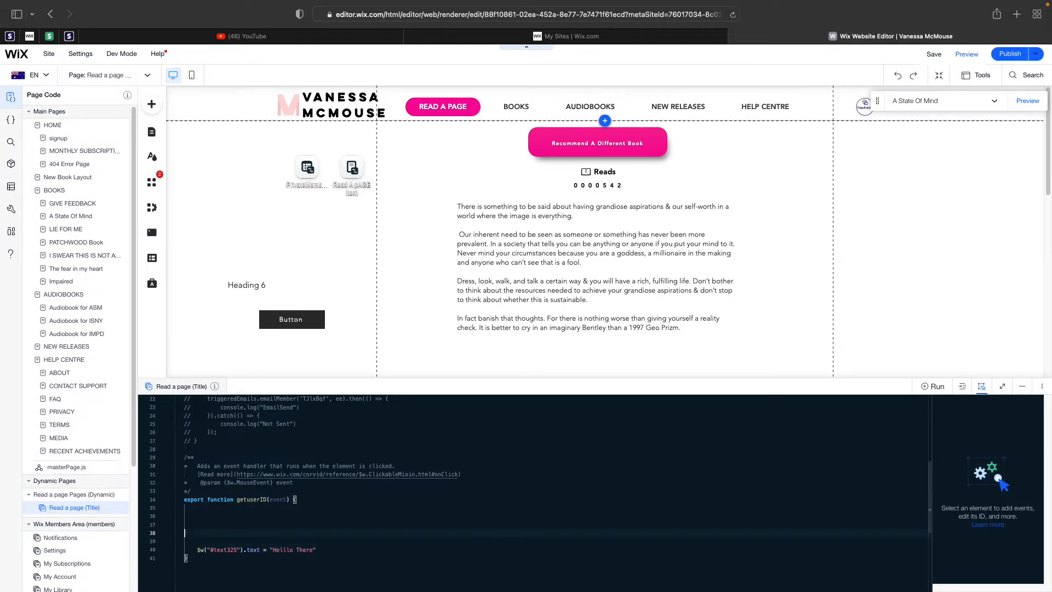
key("Up")
key("Up")
key("Up")
scroll(304, 484, "up", 2)
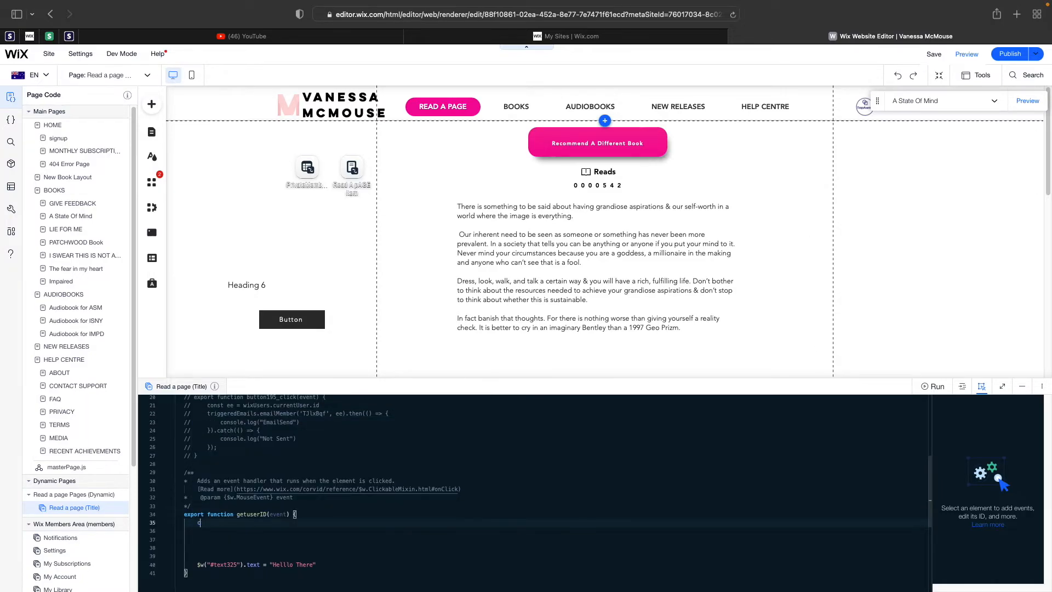
type("onst user")
type("ID = ")
type("wix")
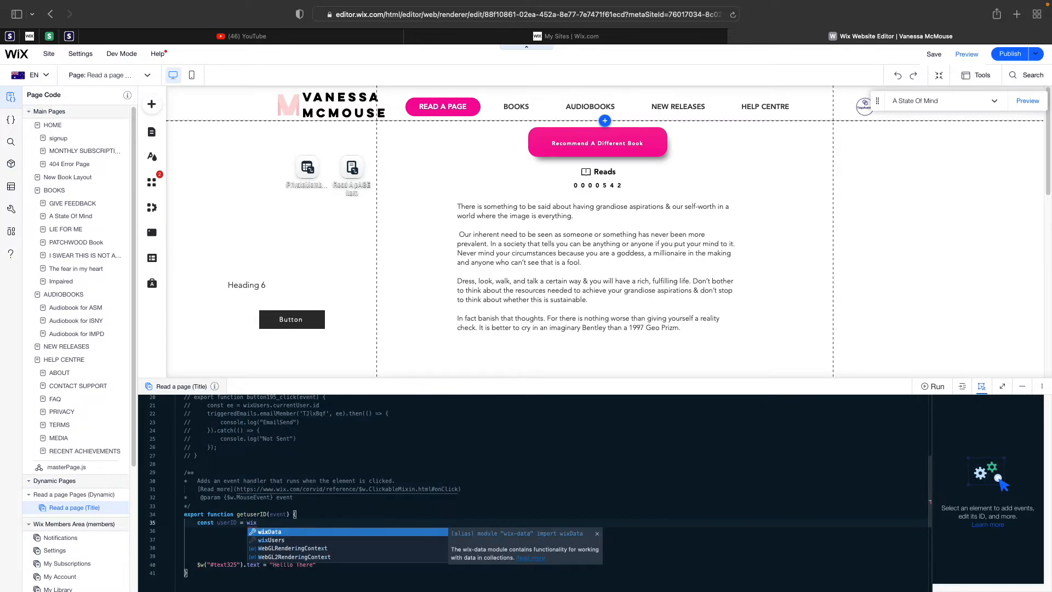
type("Users.")
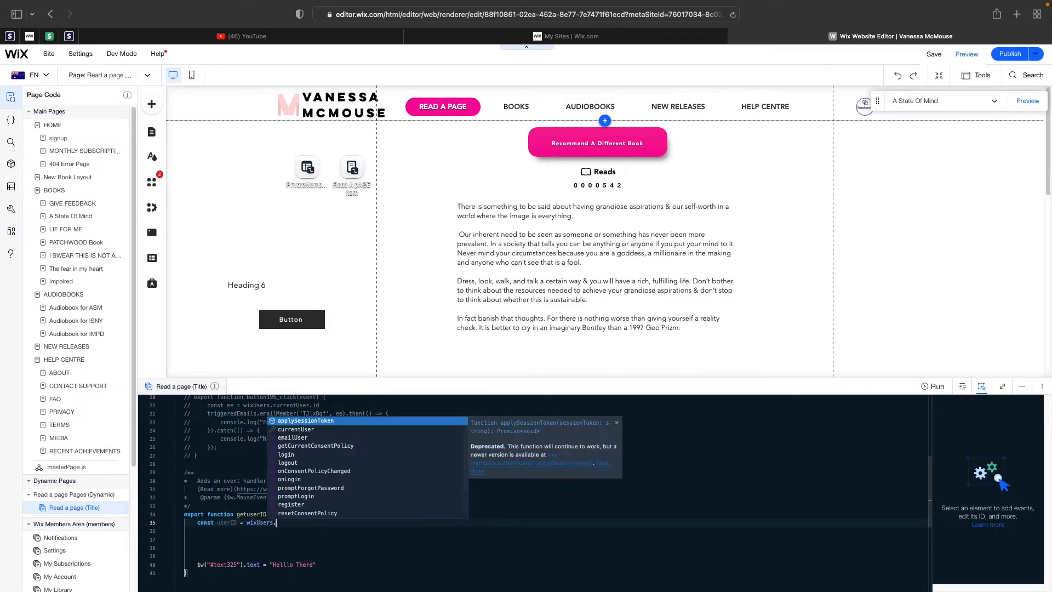
type("currentUser")
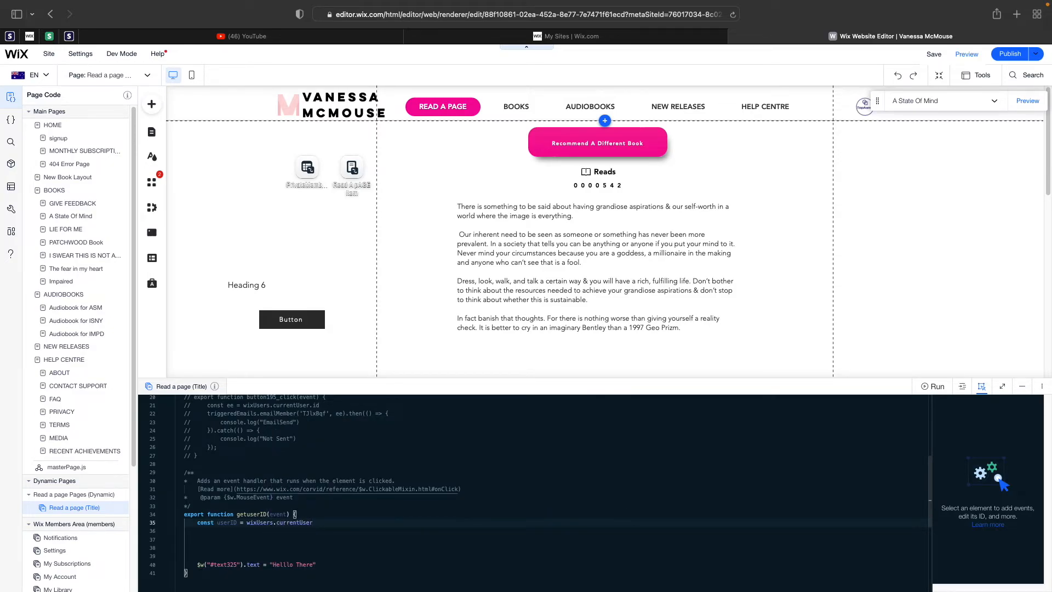
type(".id")
key("Return")
key("BackSpace")
key("Delete")
key("Delete")
key("Delete")
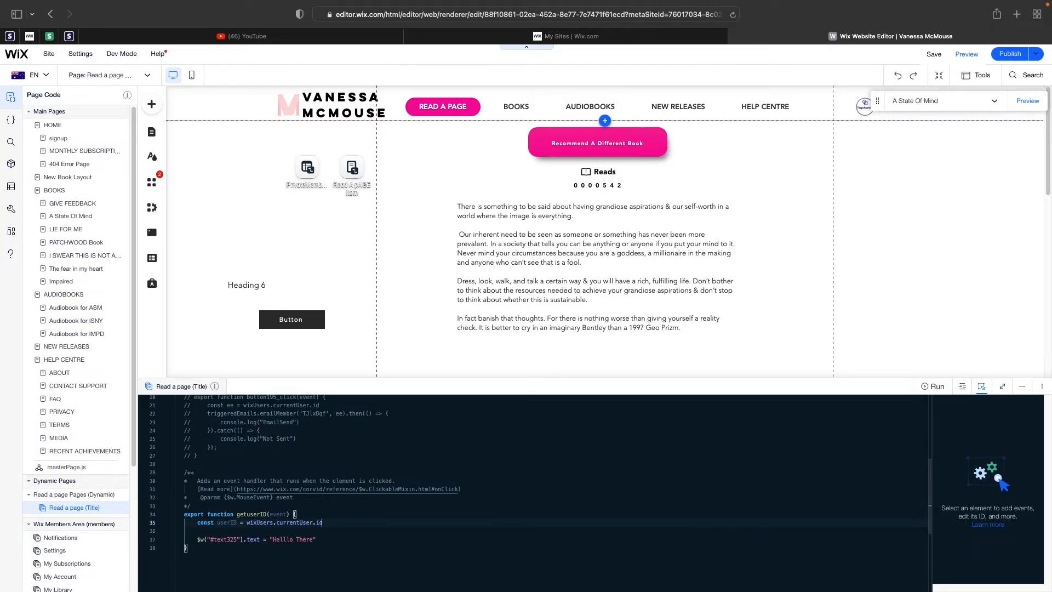
key("BackSpace")
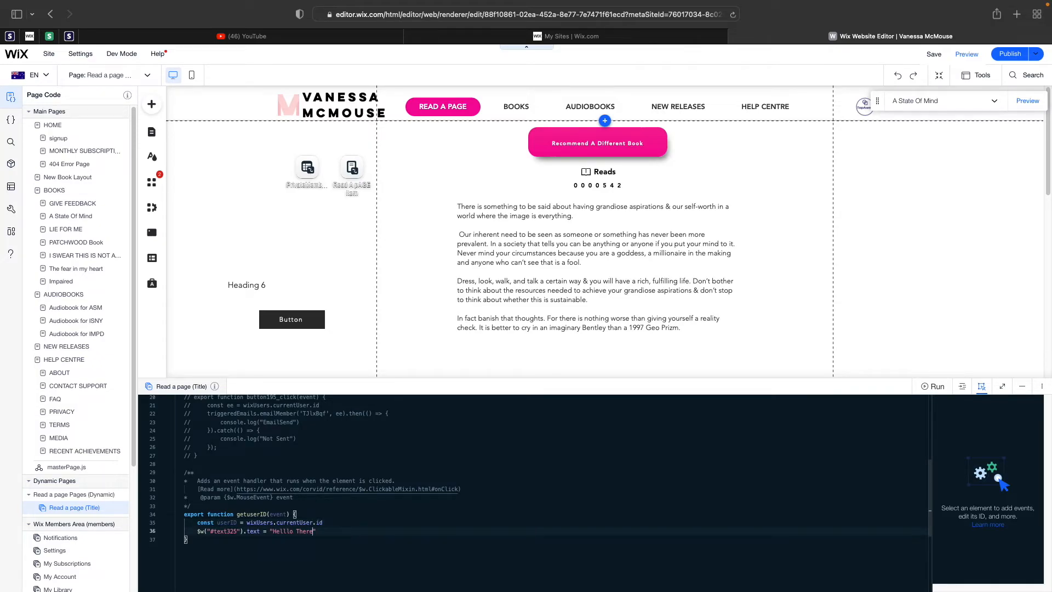
Replace the "Helllo There" string with userID in the #text325 assignment
key("alt+Left")
key("alt+Left")
key("alt+Left")
key("Right")
key("Right")
key("shift+Right")
key("shift+Right")
key("shift+Right")
key("shift+Right")
key("shift+Right")
key("shift+Right")
key("shift+Right")
key("shift+Right")
key("shift+Right")
key("shift+Right")
key("shift+Right")
key("shift+Right")
key("shift+Right")
type("us")
key("Return")
In Preview, trigger the button and select the user ID now shown in place of Heading 6
left_click(967, 55)
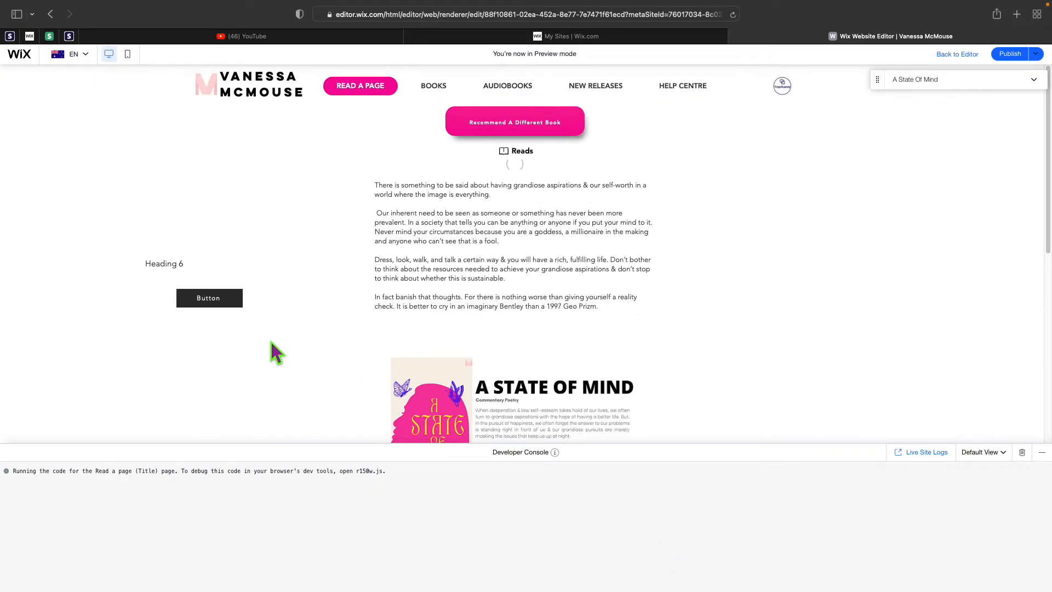
left_click(213, 305)
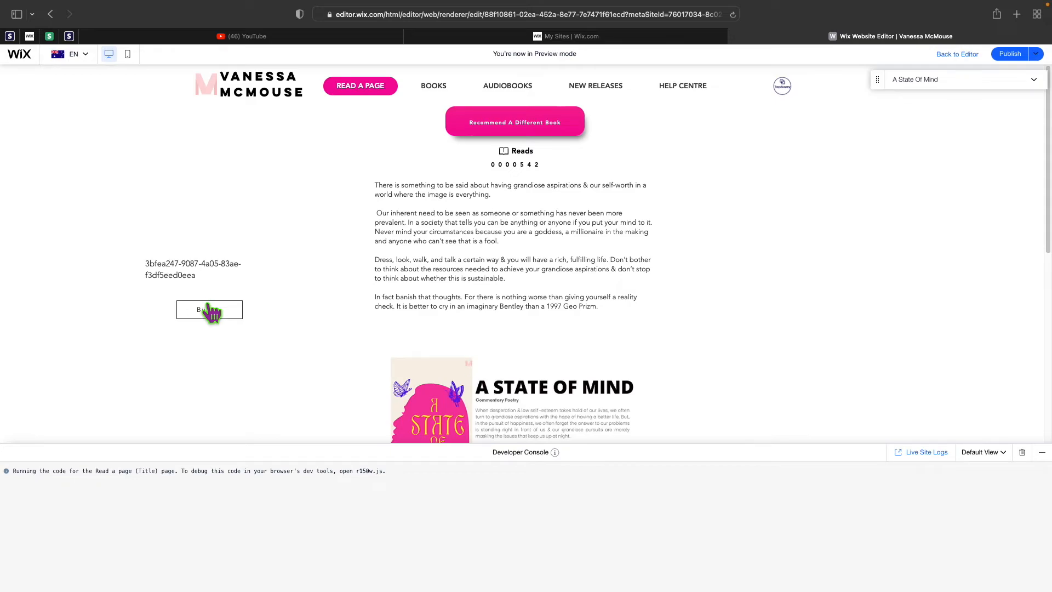
left_click_drag(290, 276, 143, 264)
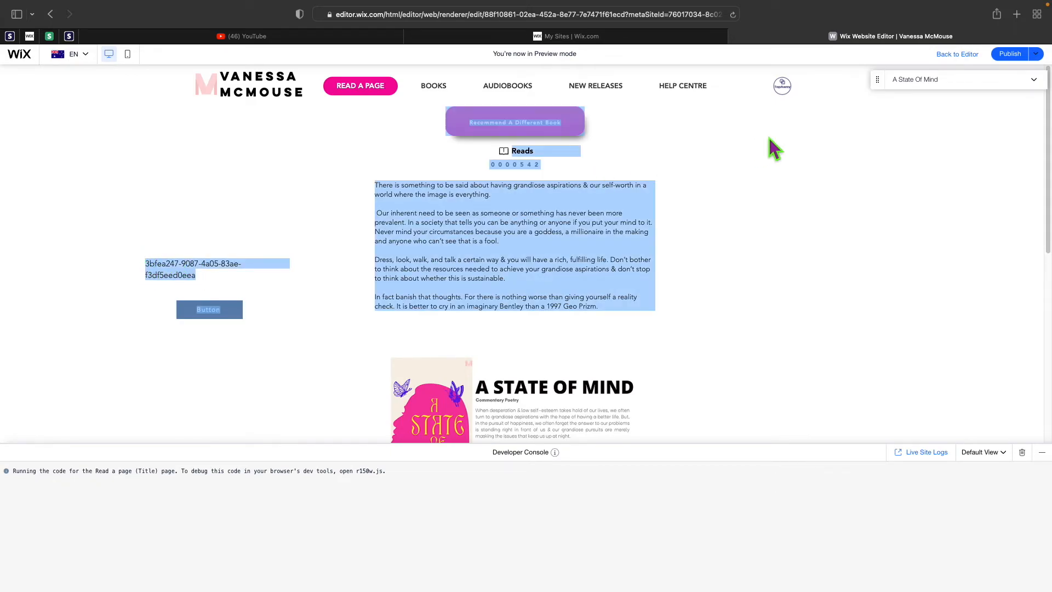
left_click(783, 85)
left_click(388, 316)
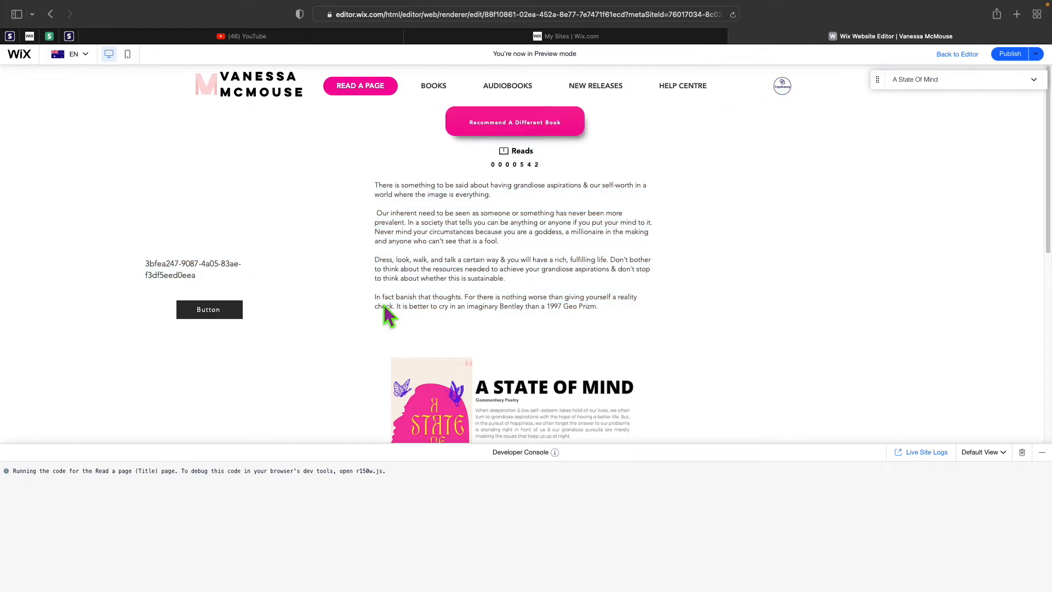